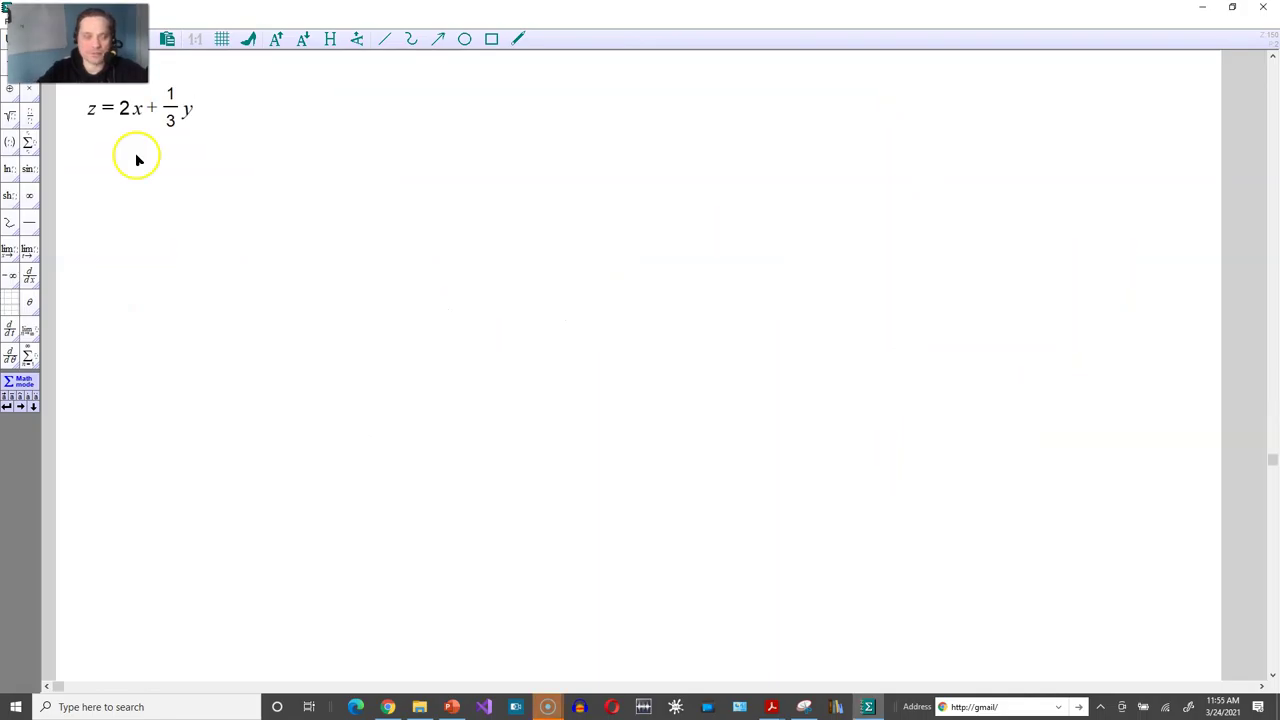
Enter z = 2/1 x + 1/3 y on a new line below the original equation
click(82, 151)
text(z=2/1x+)
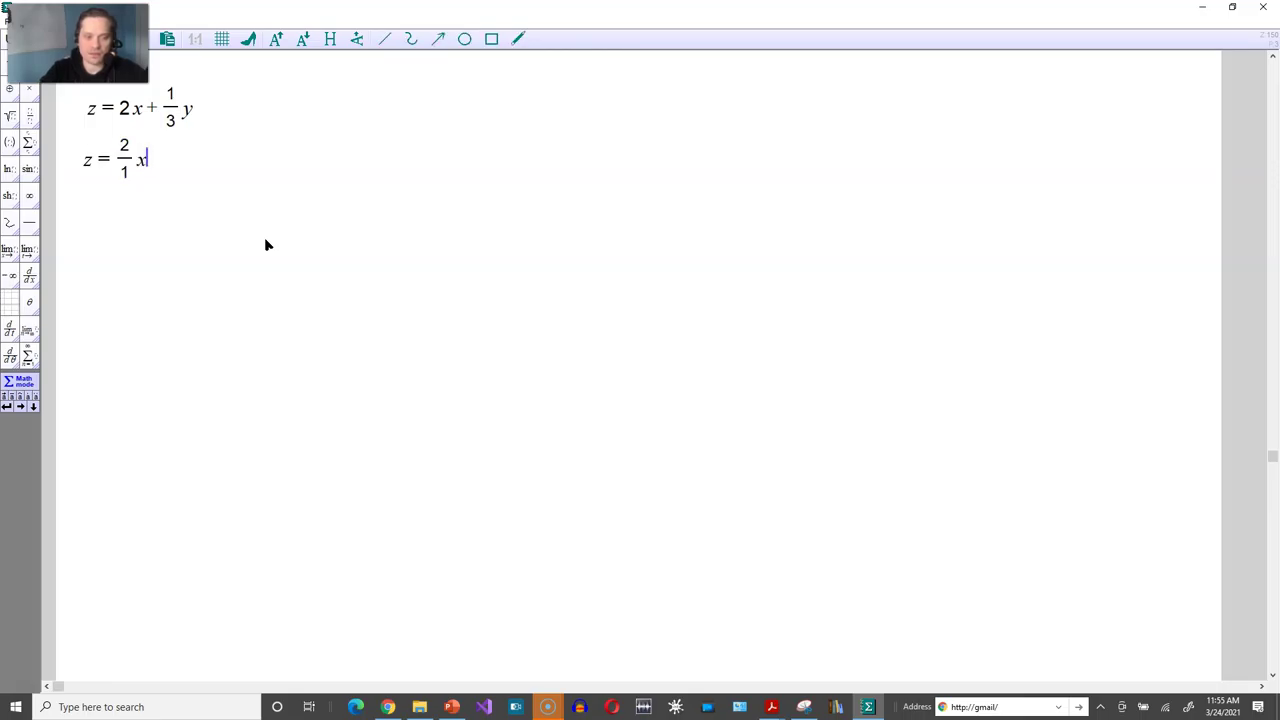
text(1/3)
key(Right)
text(y)
click(268, 236)
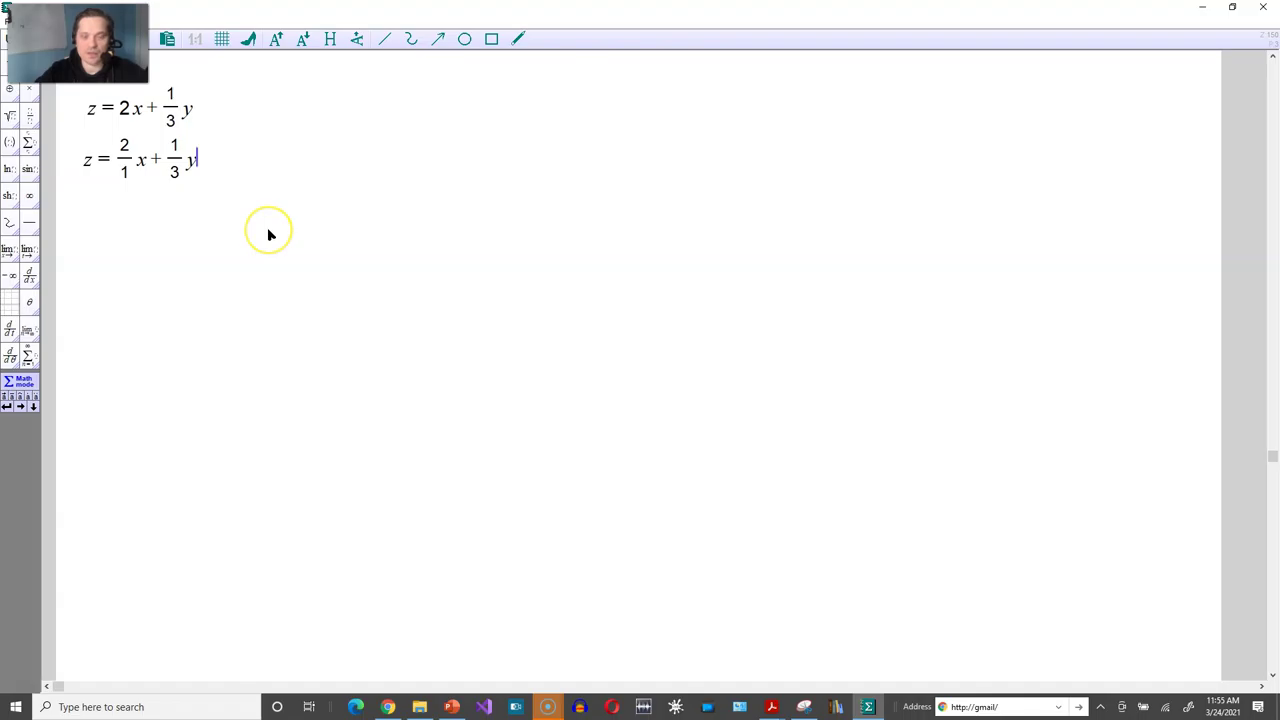
Draw three arrows from one origin: down-left, right and up
click(437, 39)
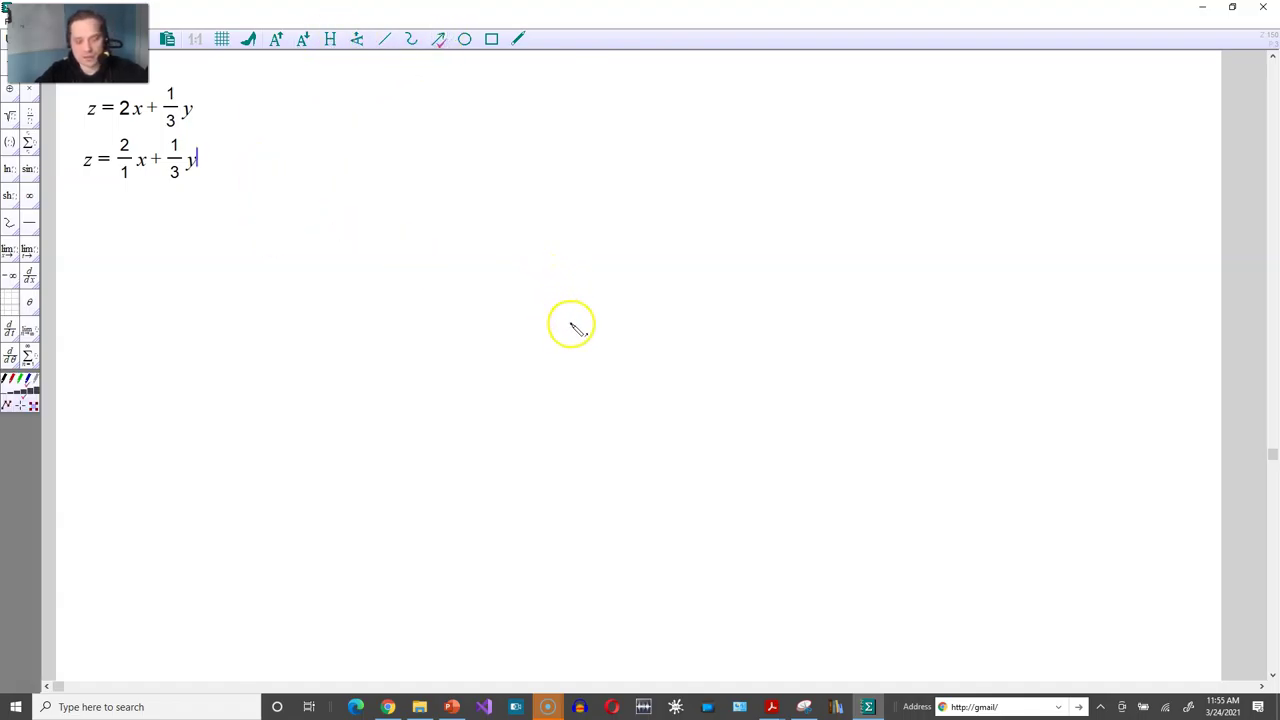
drag(592, 357, 351, 566)
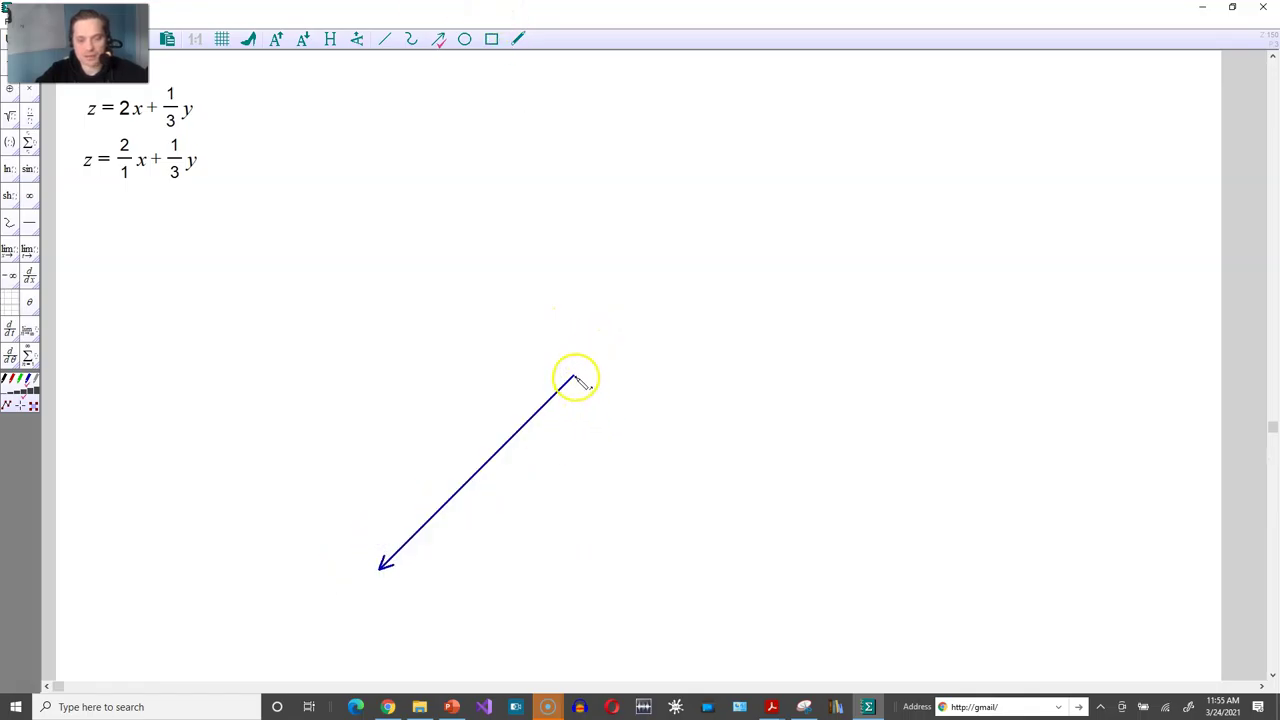
drag(574, 378, 1000, 376)
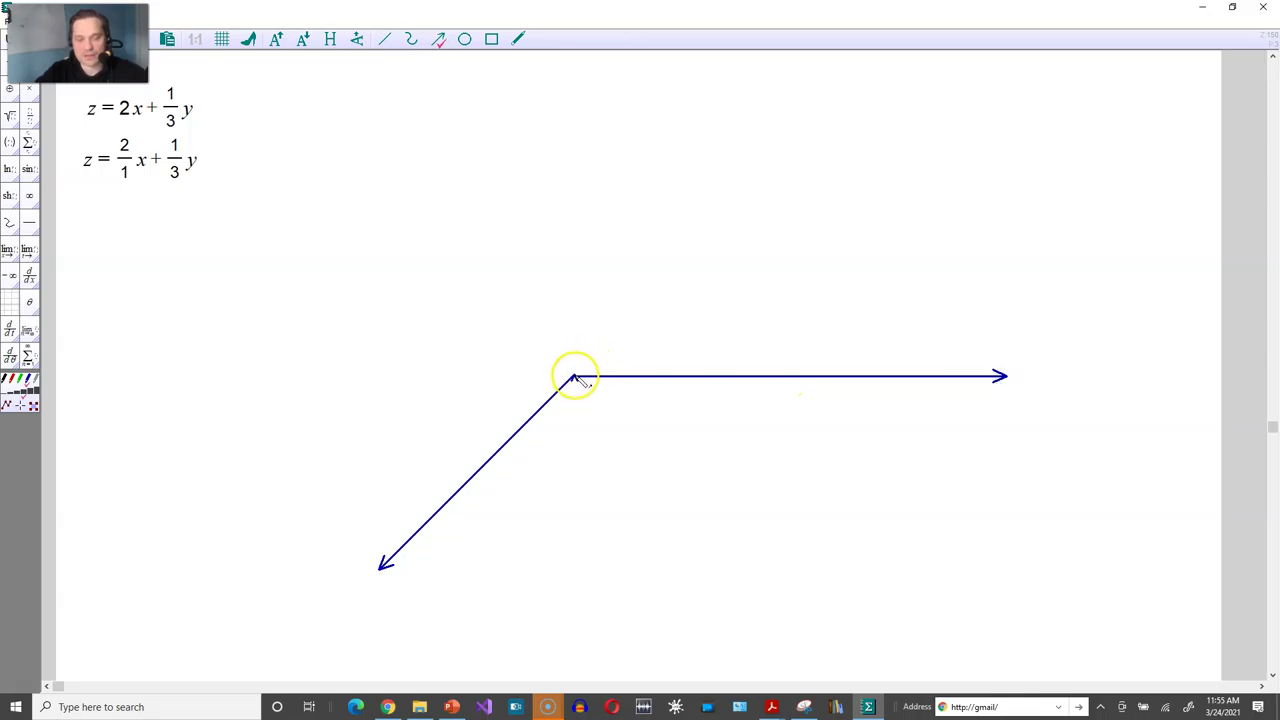
drag(575, 377, 584, 180)
click(660, 468)
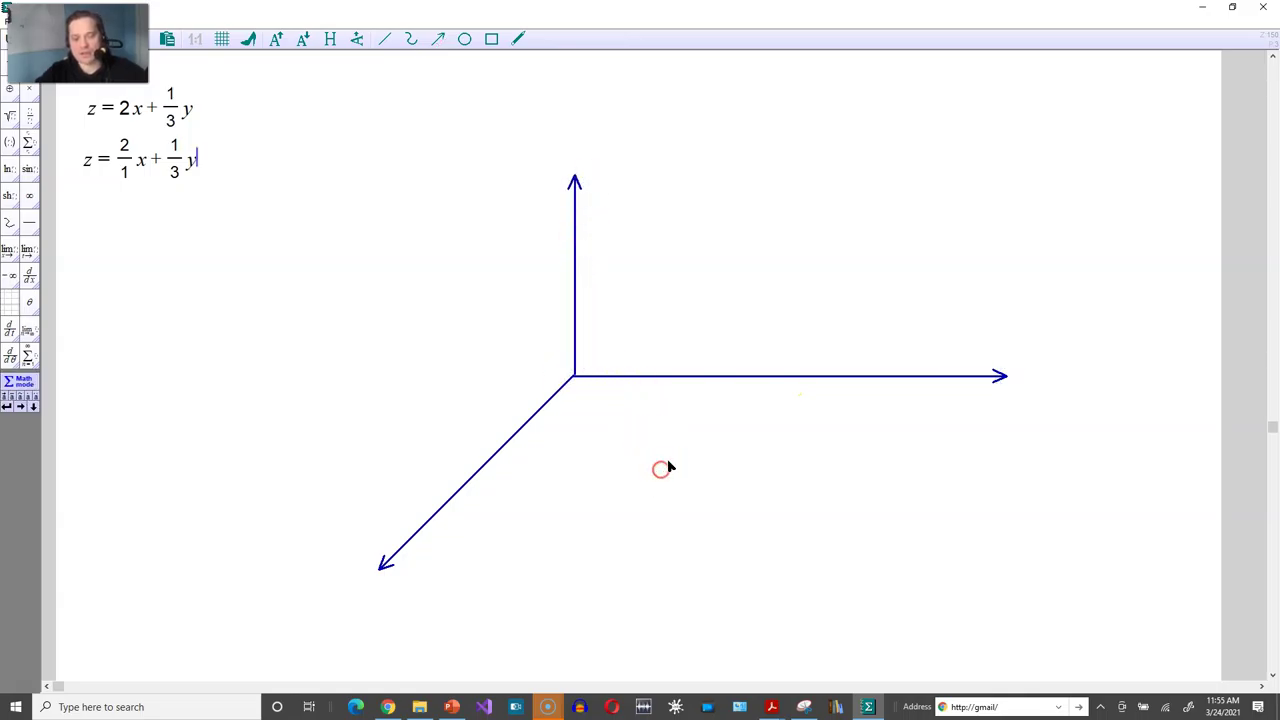
Label the arrow tips x, y and z
click(331, 574)
text(x)
click(1036, 386)
text(y)
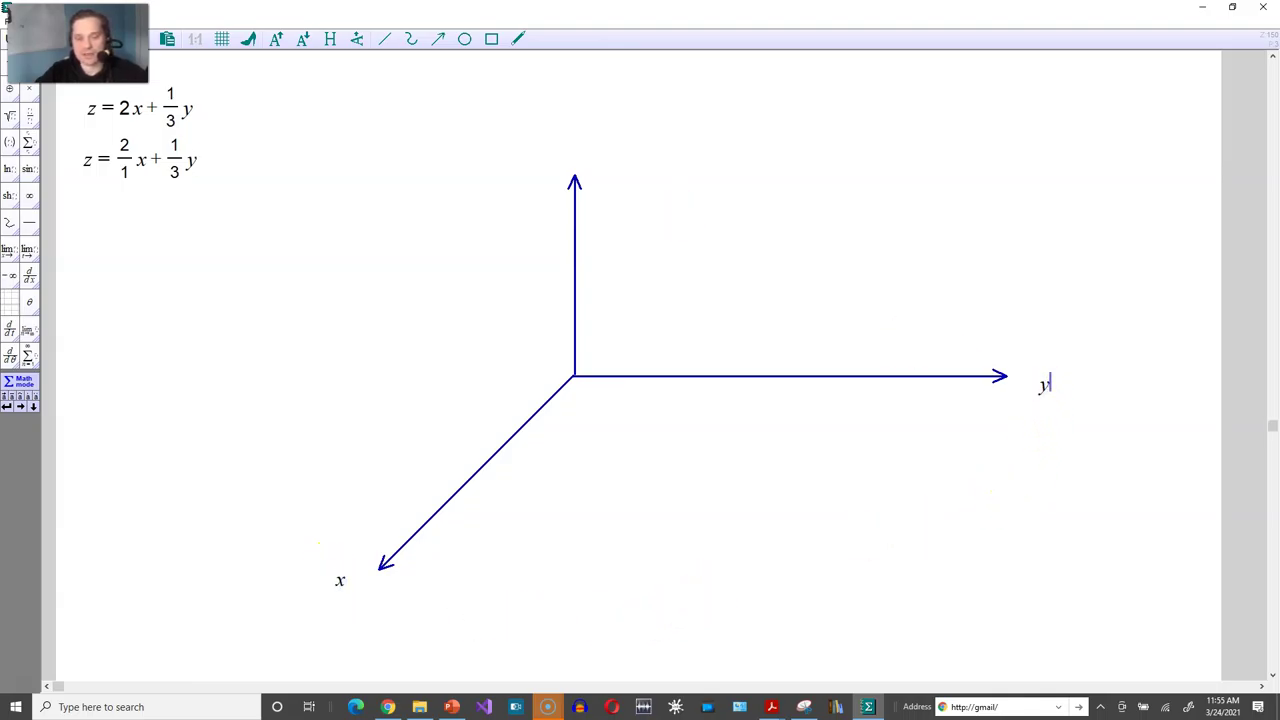
click(606, 181)
text(z)
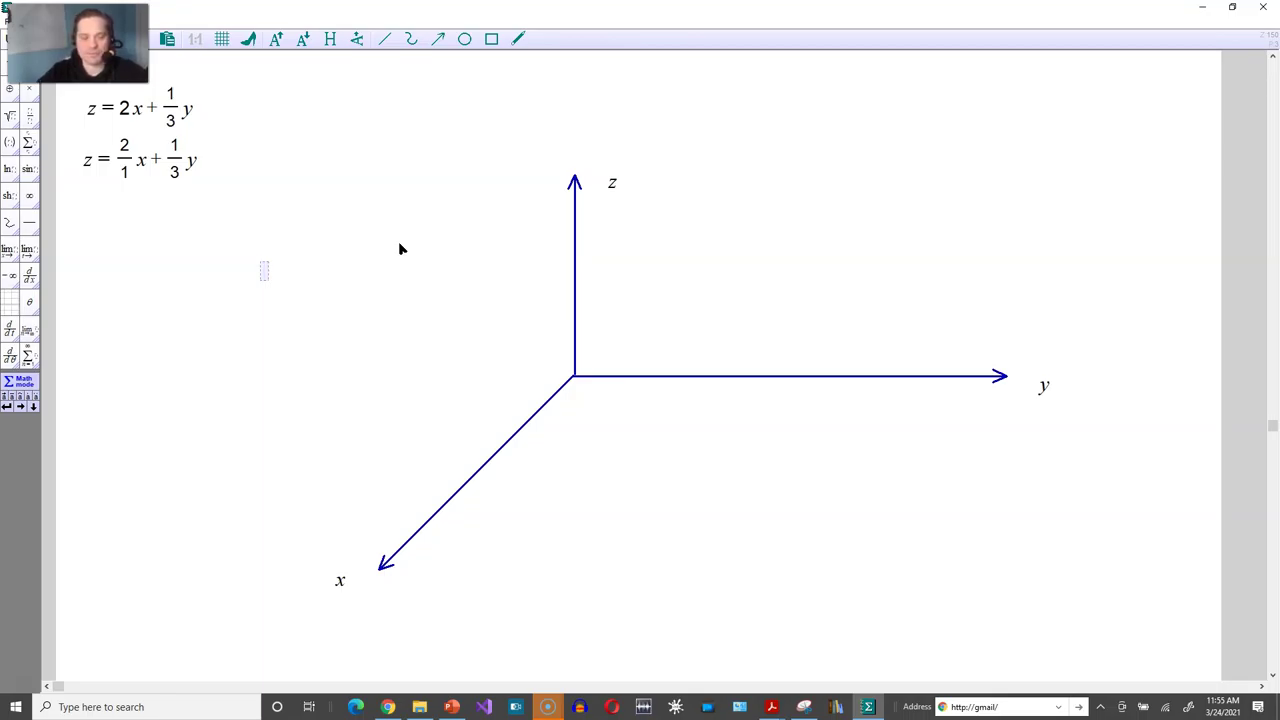
Select the 2/1 coefficient of x in the rewritten equation
click(141, 167)
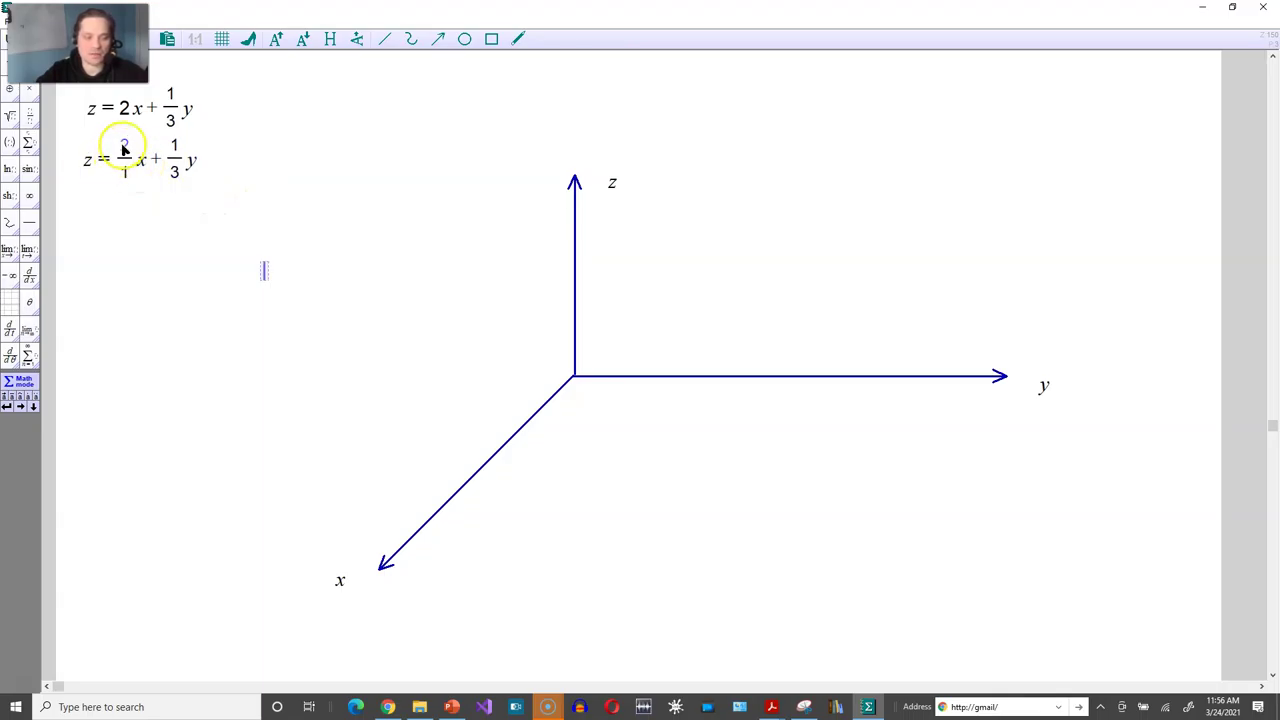
click(124, 162)
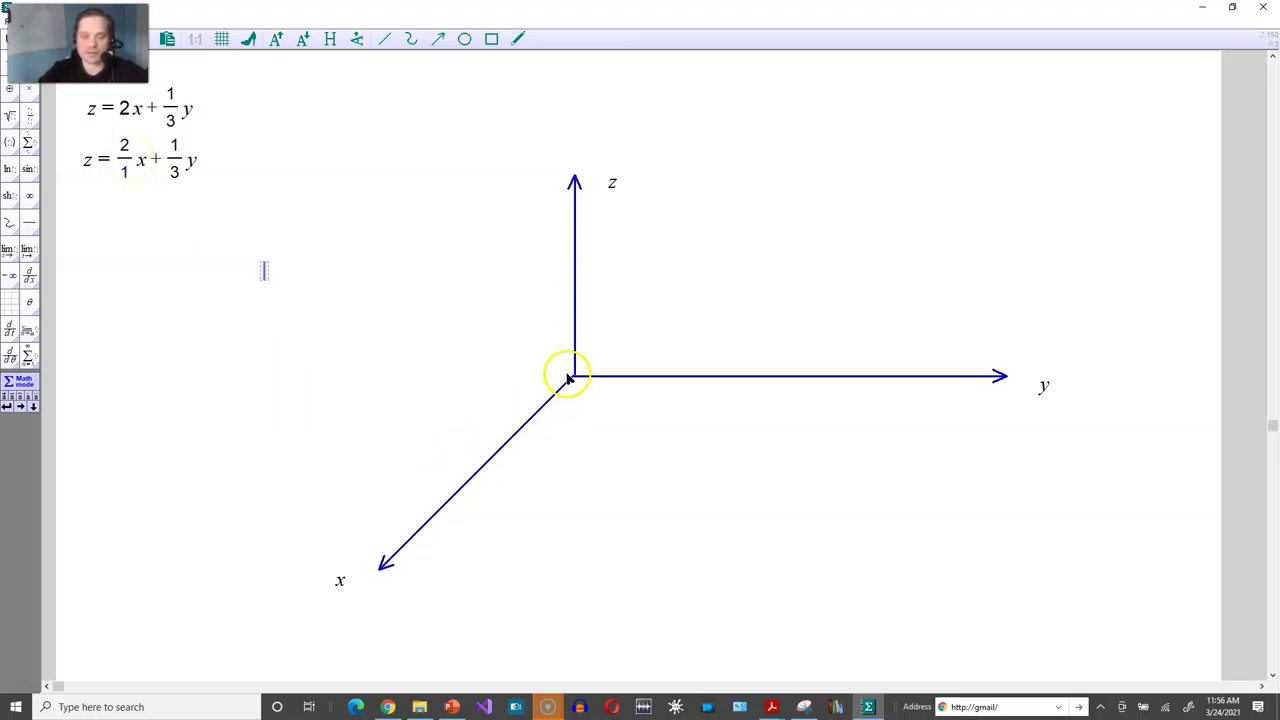
click(443, 523)
Write ∂z/∂x = 2/1 on the canvas left of the axes
click(316, 273)
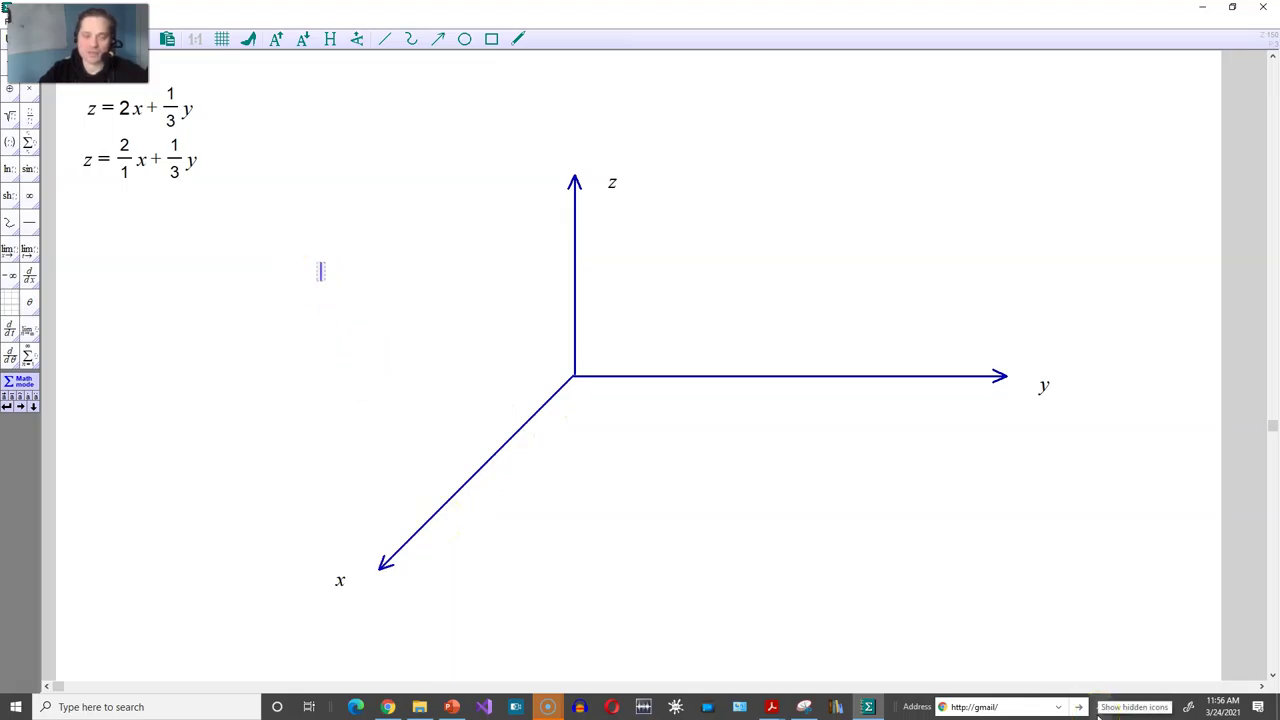
text(dz/dx)
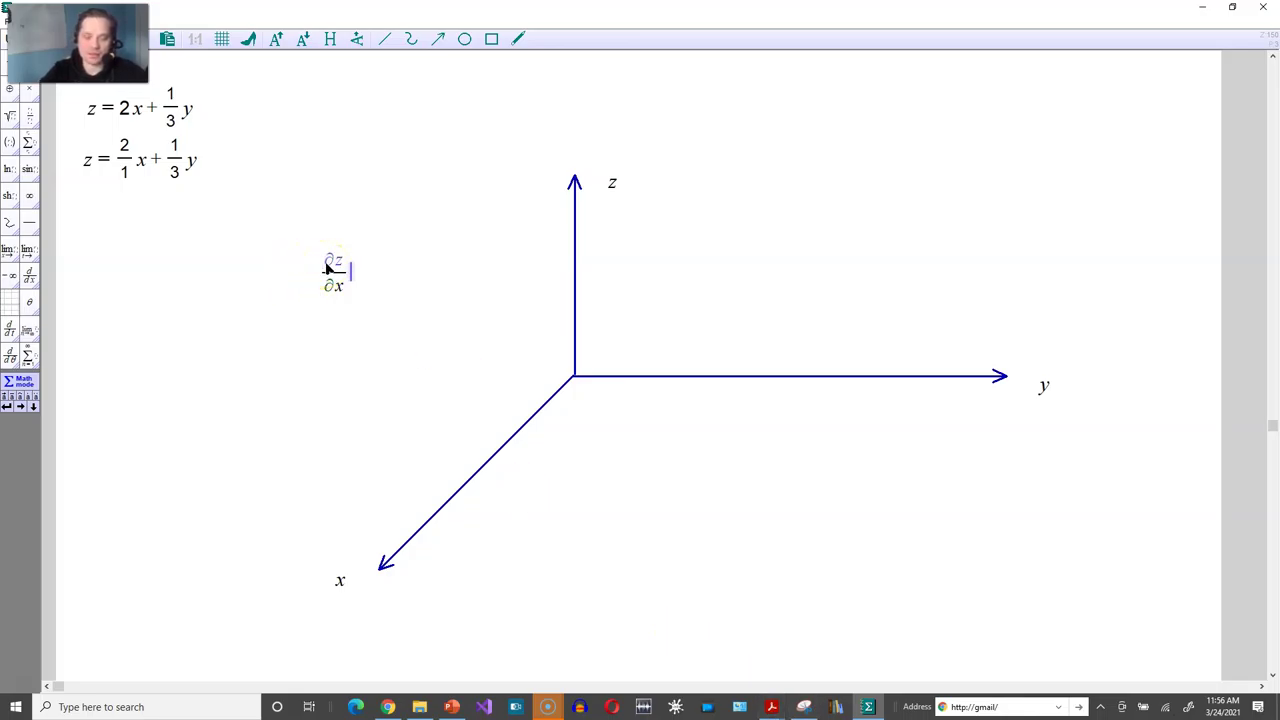
drag(357, 257, 326, 292)
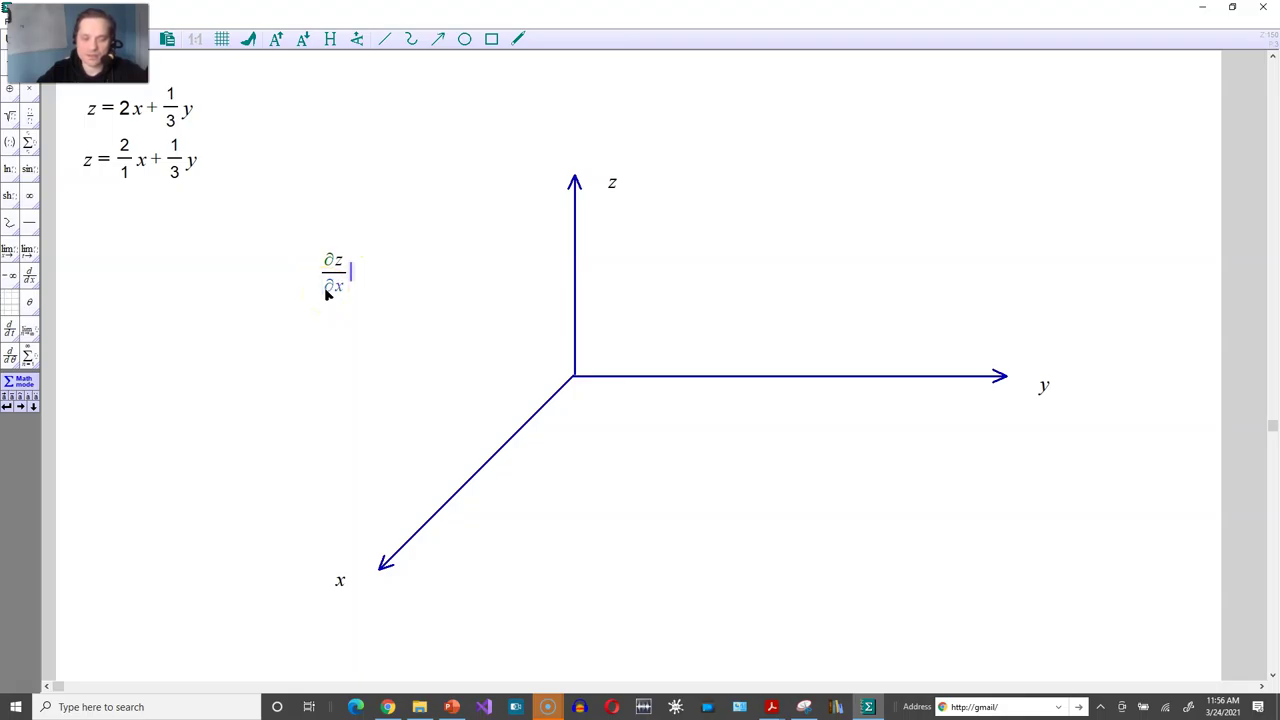
text( =)
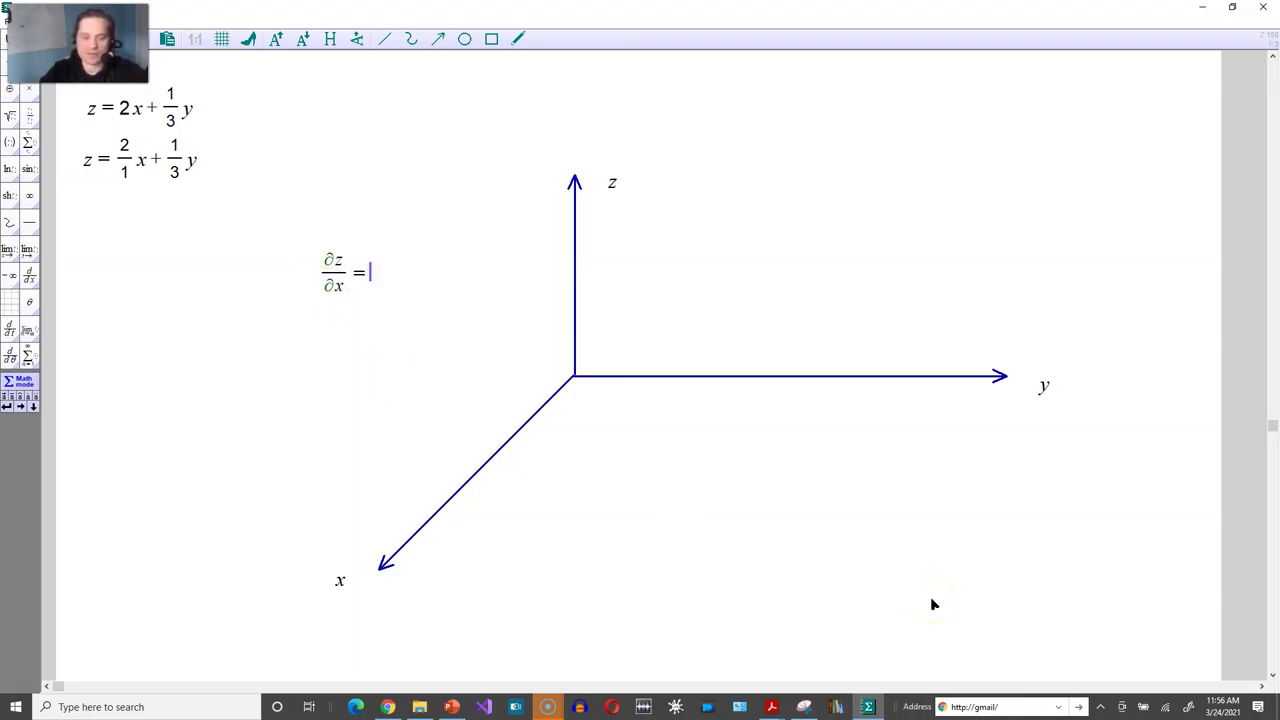
text( 2/1)
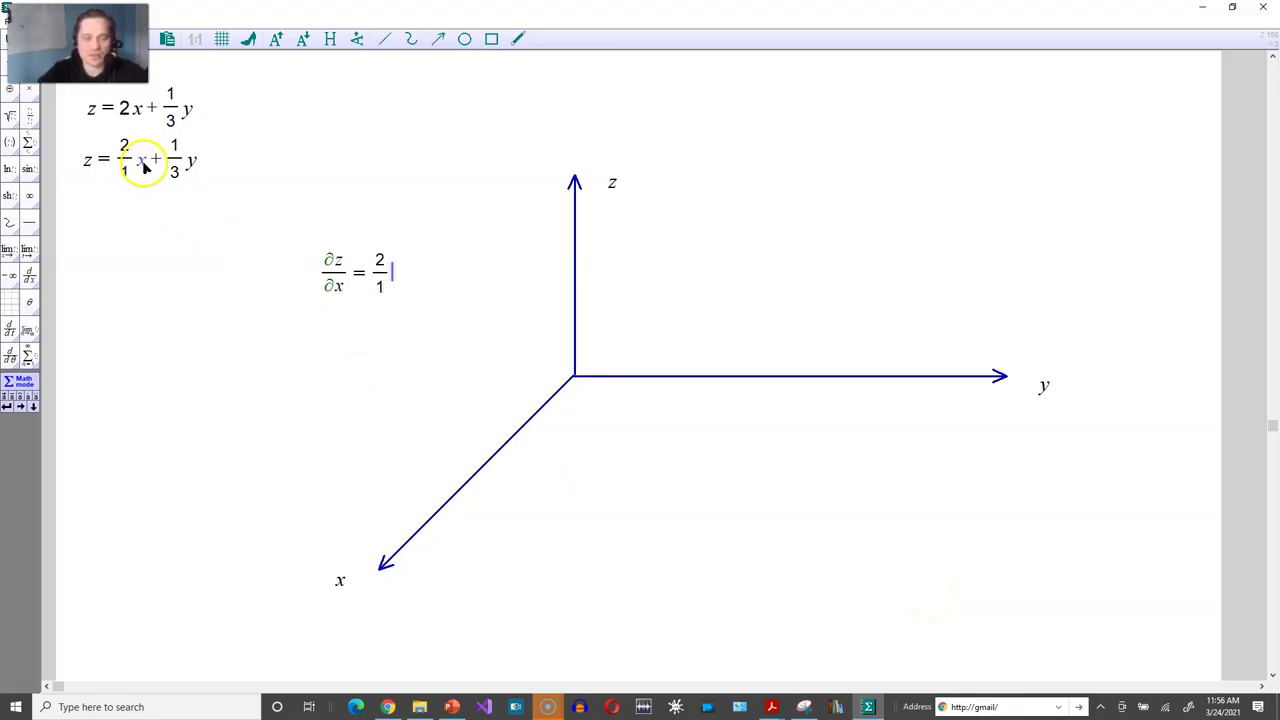
drag(146, 168, 133, 165)
Draw green rise-over-run steps along x and a green slope line through the origin
click(594, 377)
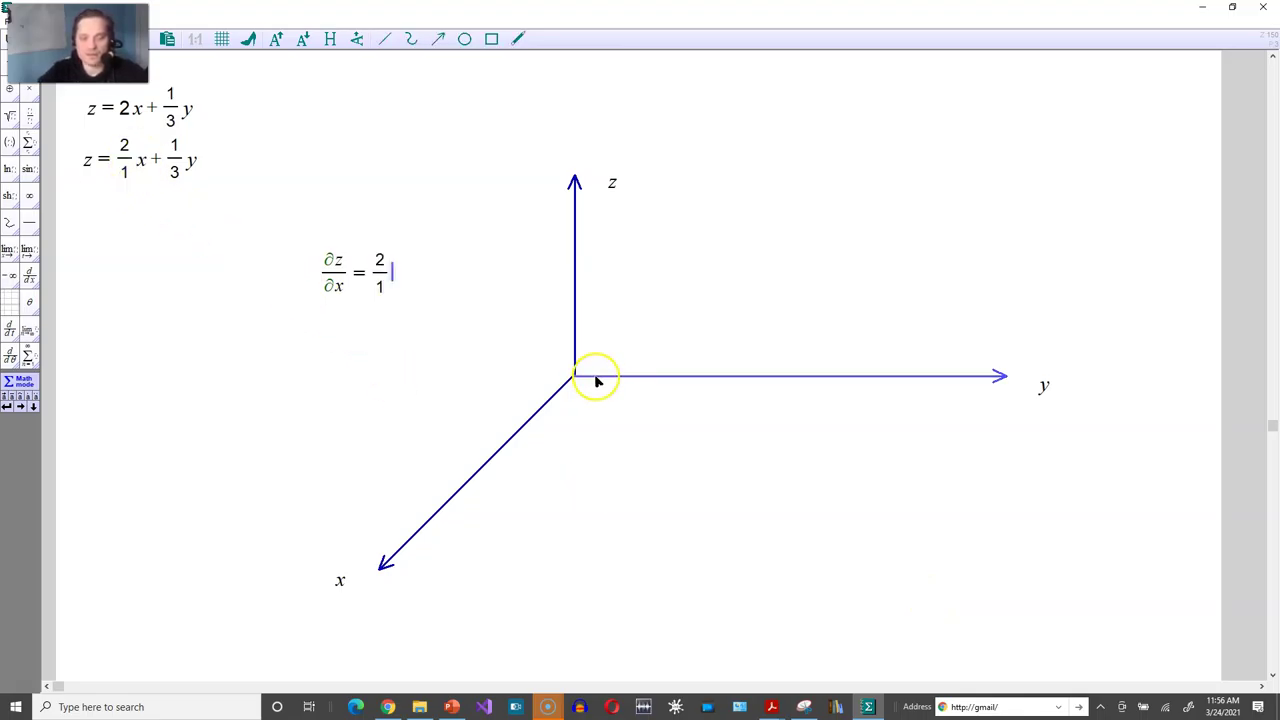
click(384, 40)
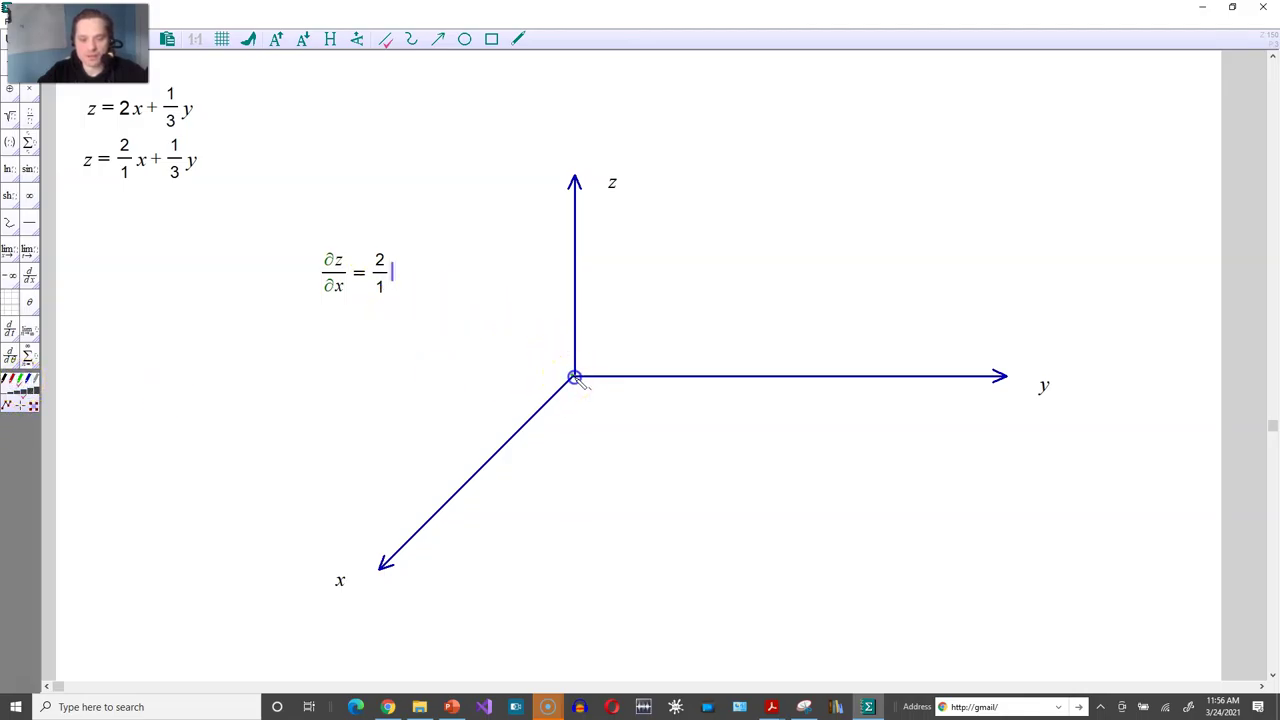
drag(573, 377, 552, 398)
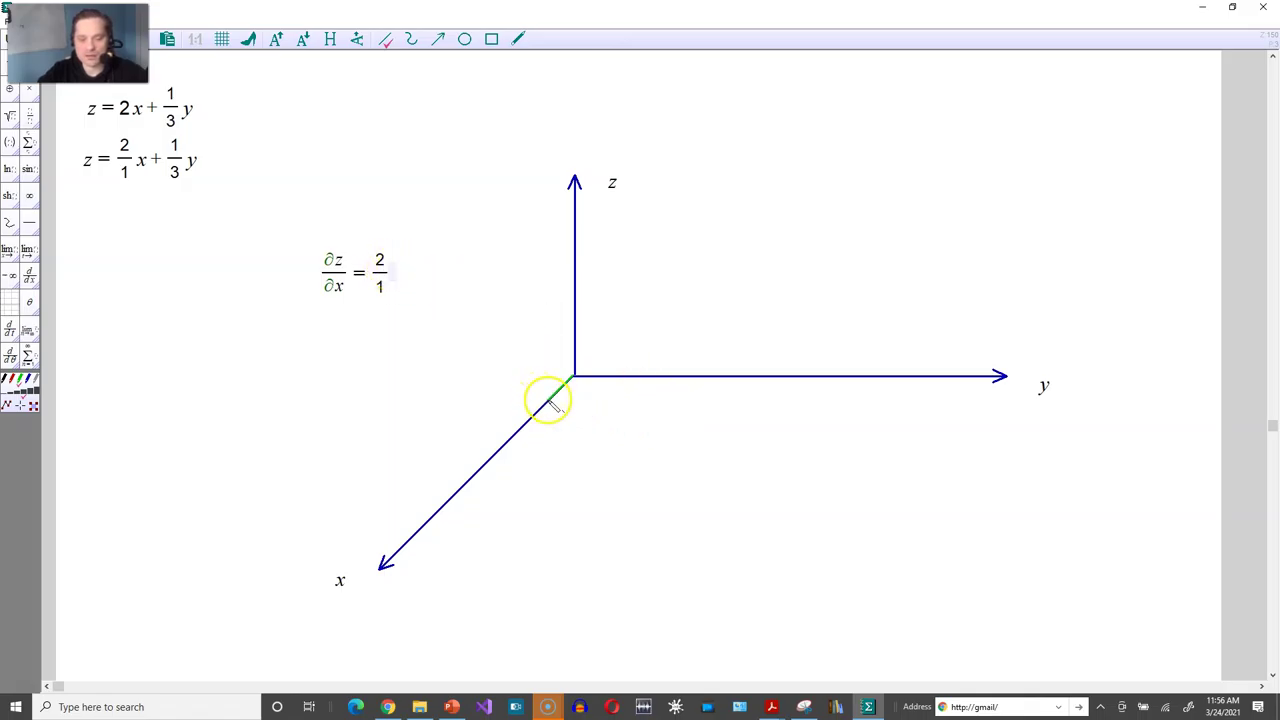
drag(548, 397, 548, 383)
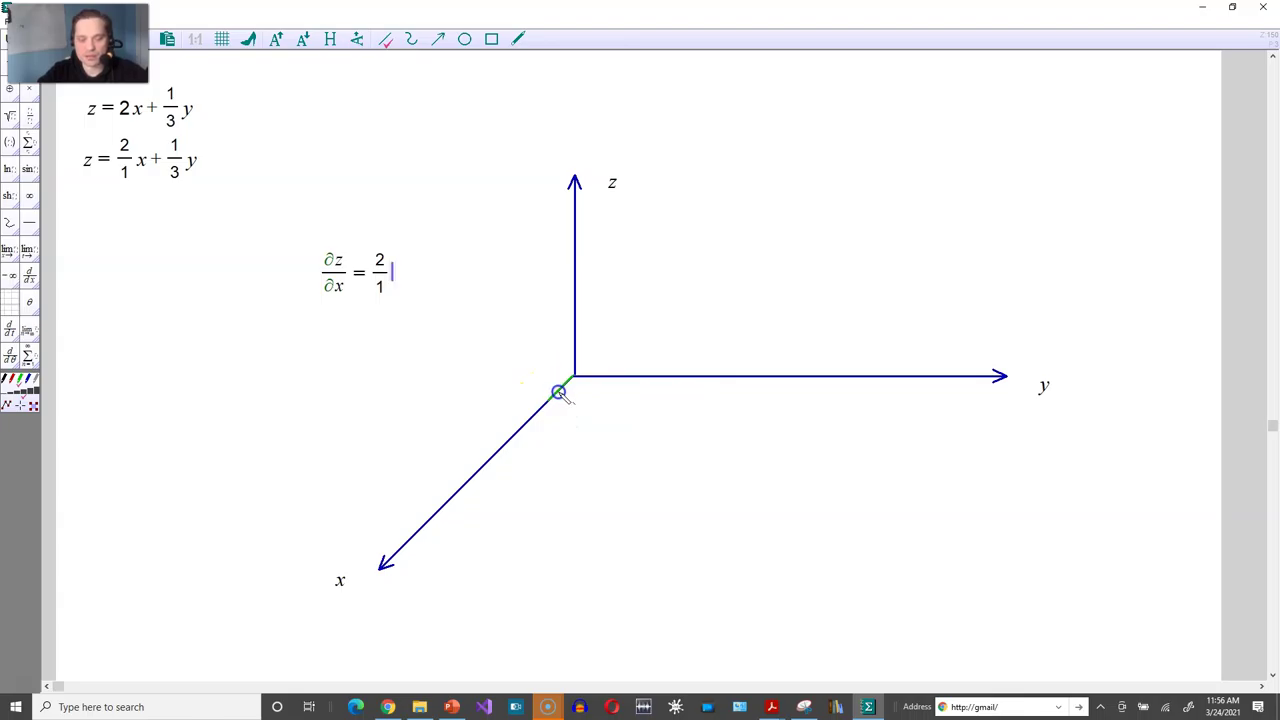
drag(549, 396, 548, 334)
drag(544, 338, 528, 347)
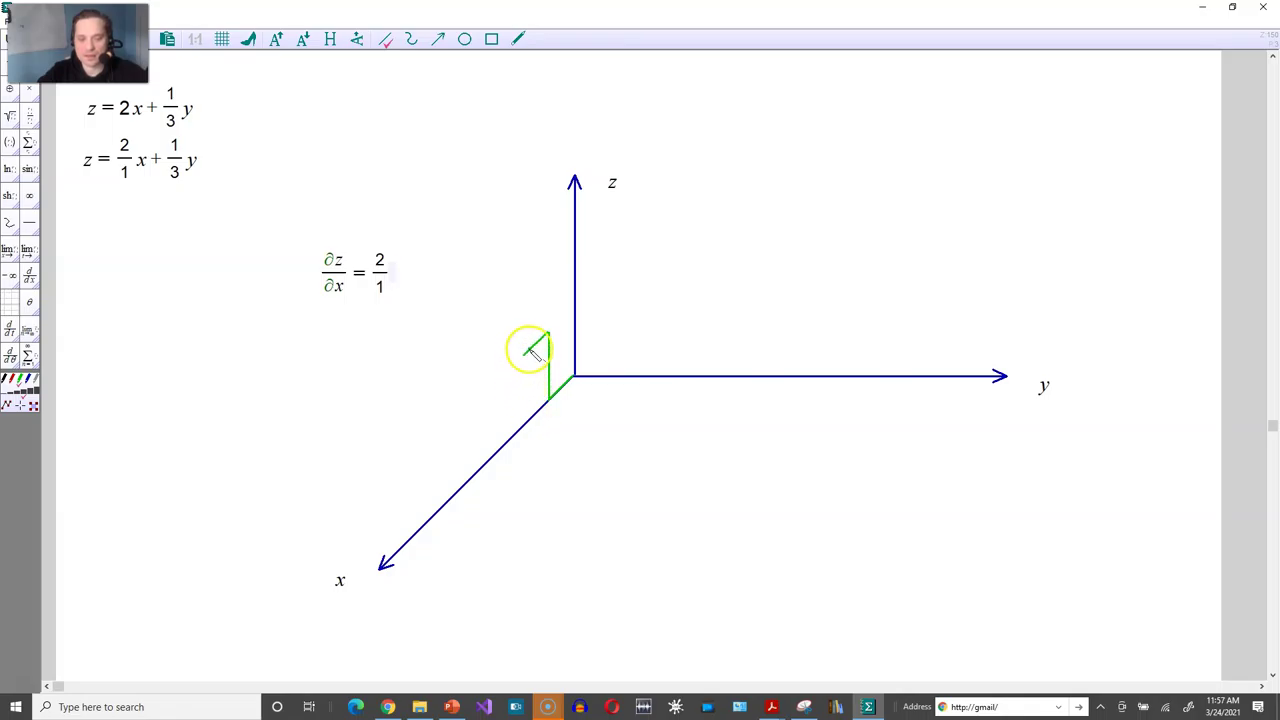
drag(523, 354, 525, 285)
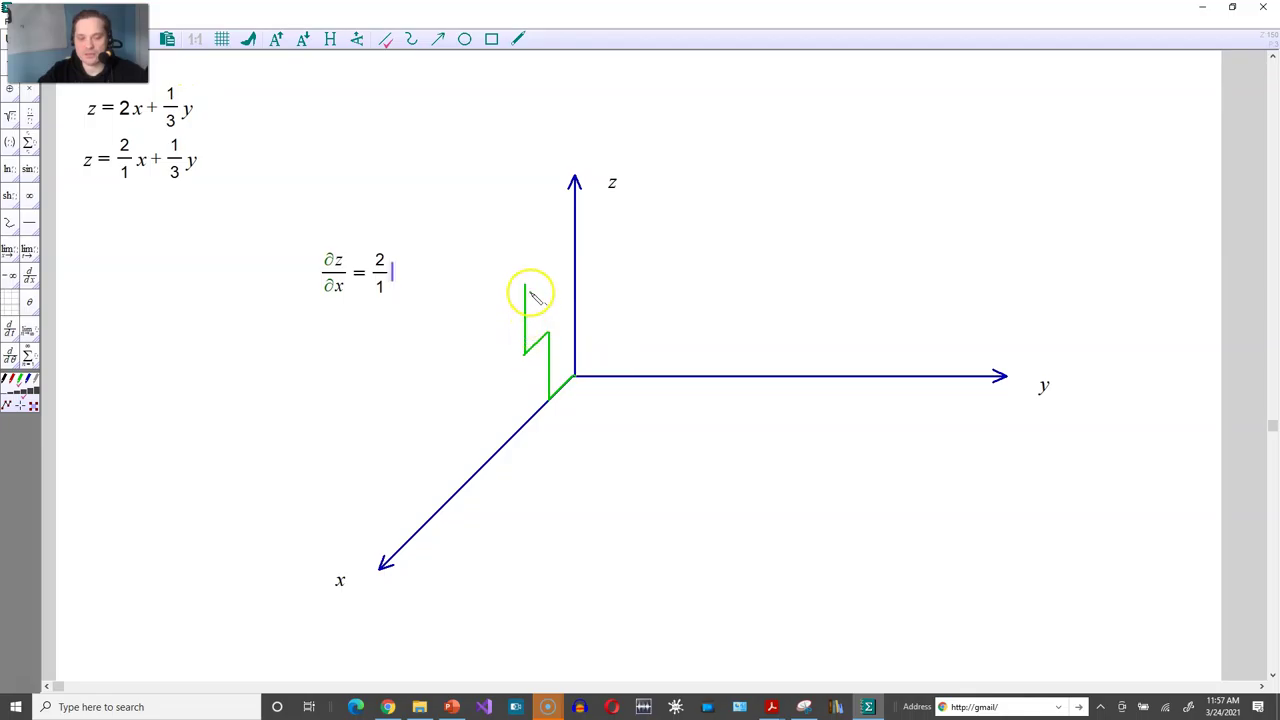
drag(575, 376, 500, 245)
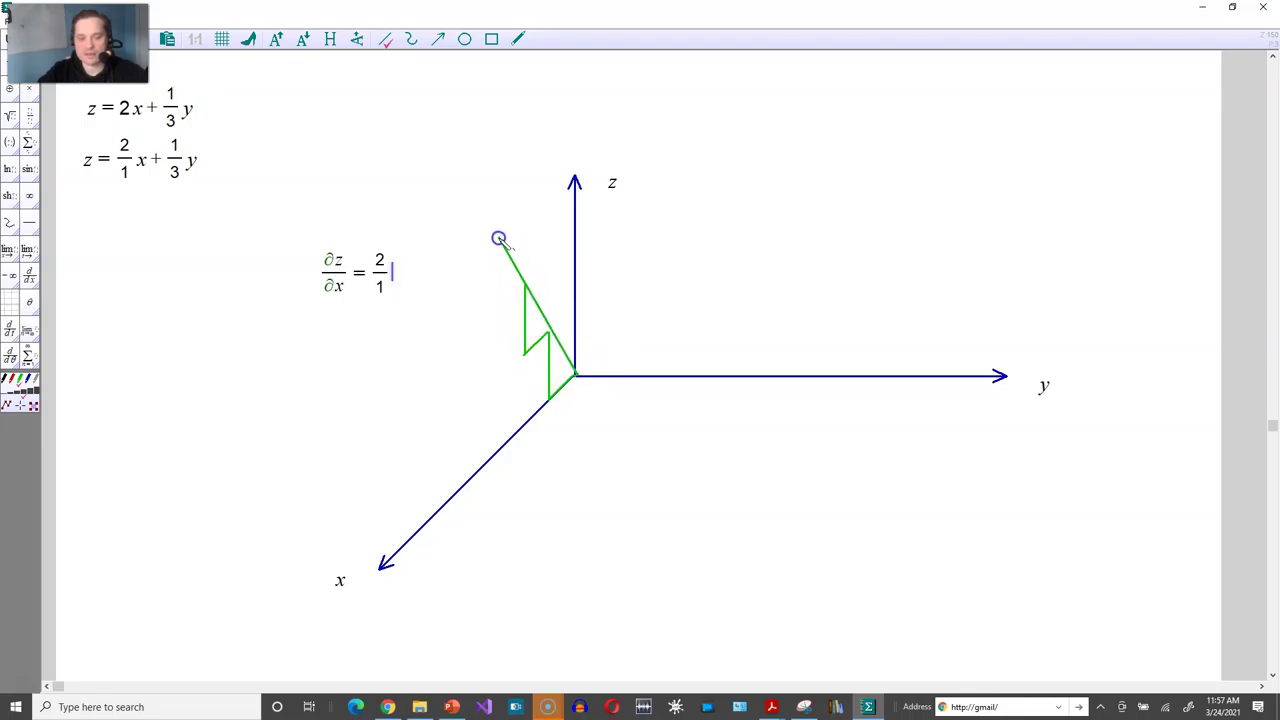
Write ∂z/∂y = 1/3 to the right of the z axis
click(298, 372)
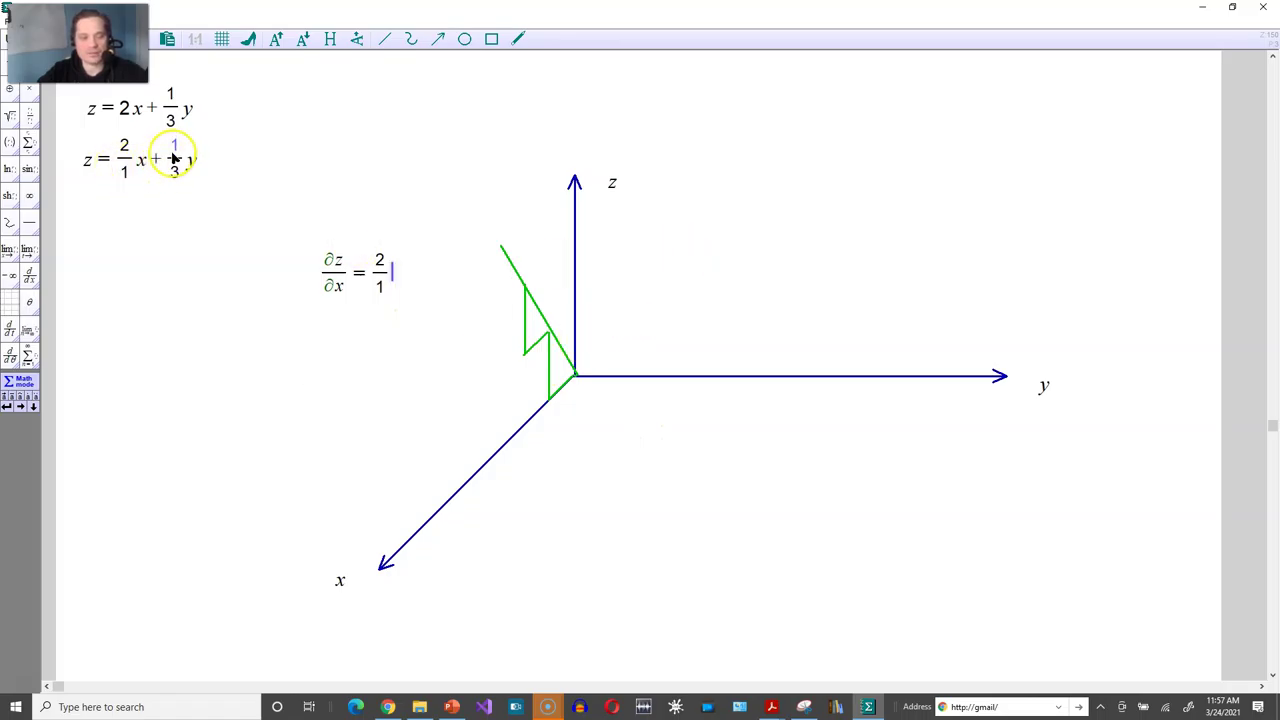
click(800, 230)
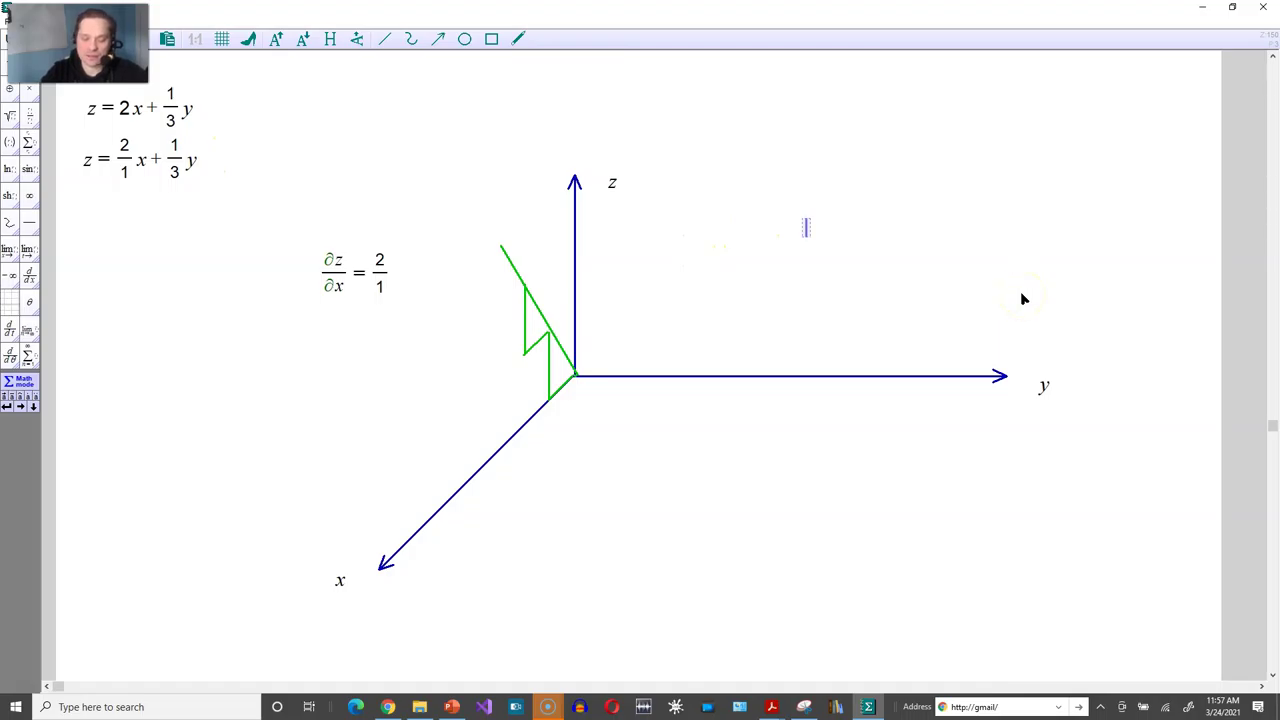
text(dz/dy=1/3)
click(976, 296)
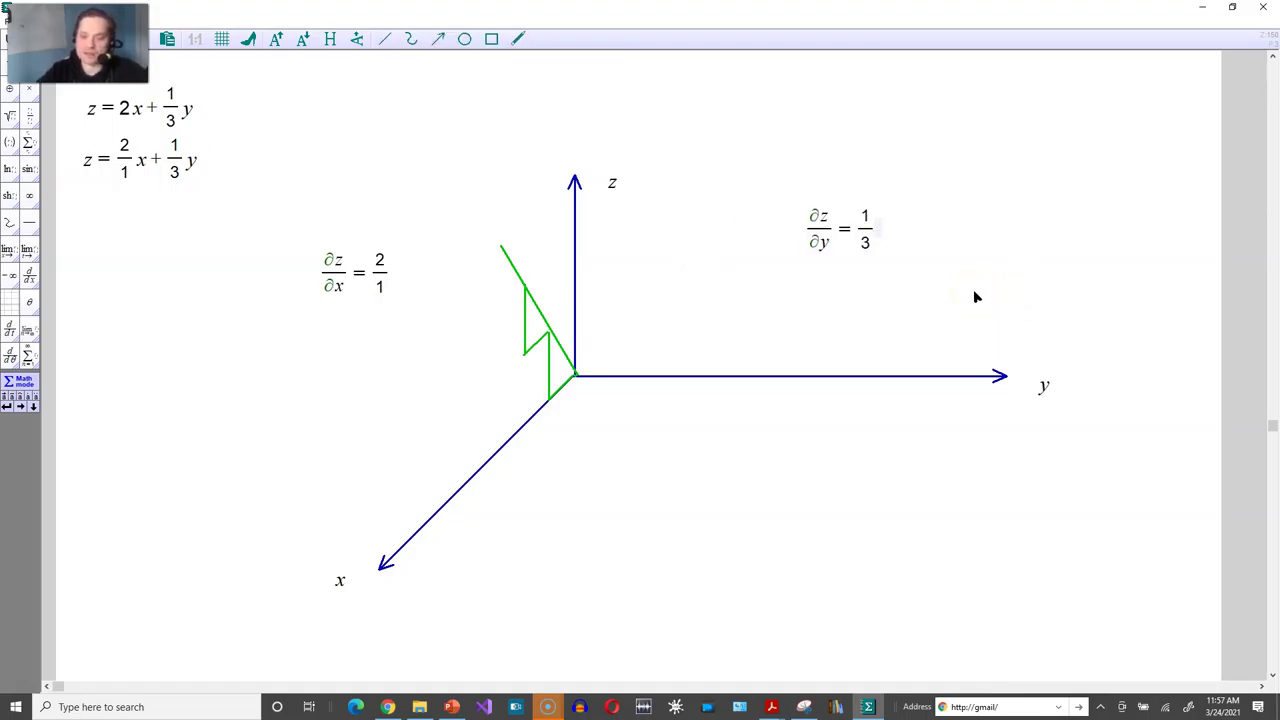
click(888, 268)
drag(888, 268, 867, 250)
Draw a red step along the y axis and a red slope line from the origin
drag(884, 229, 870, 222)
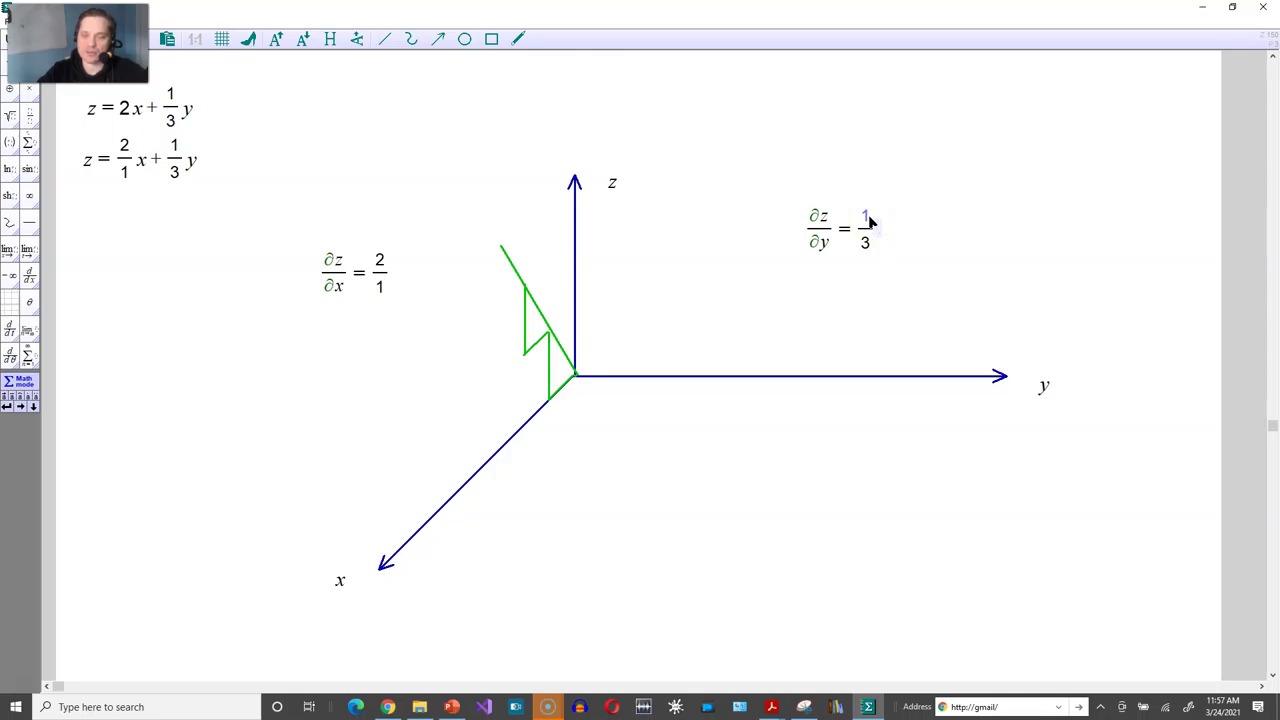
click(576, 377)
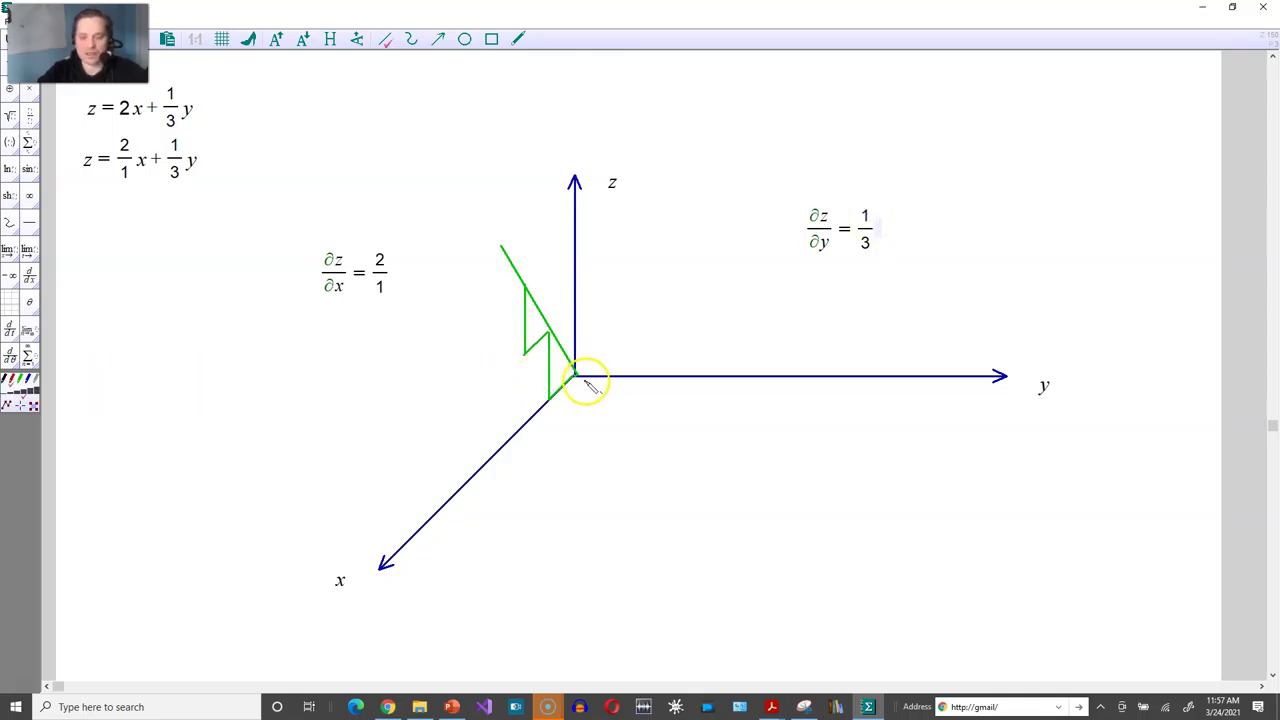
drag(576, 377, 672, 375)
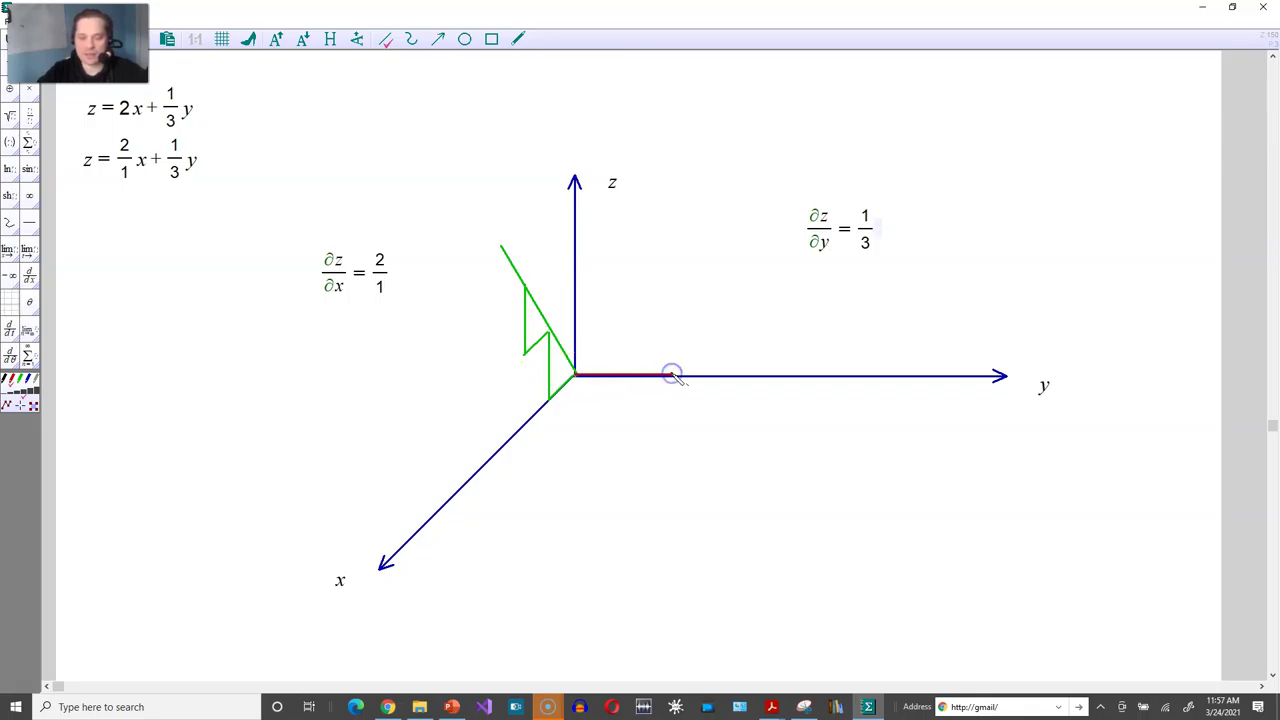
mouse_move(672, 375)
mouse_down()
mouse_move(673, 348)
mouse_move(776, 344)
mouse_move(774, 306)
mouse_up()
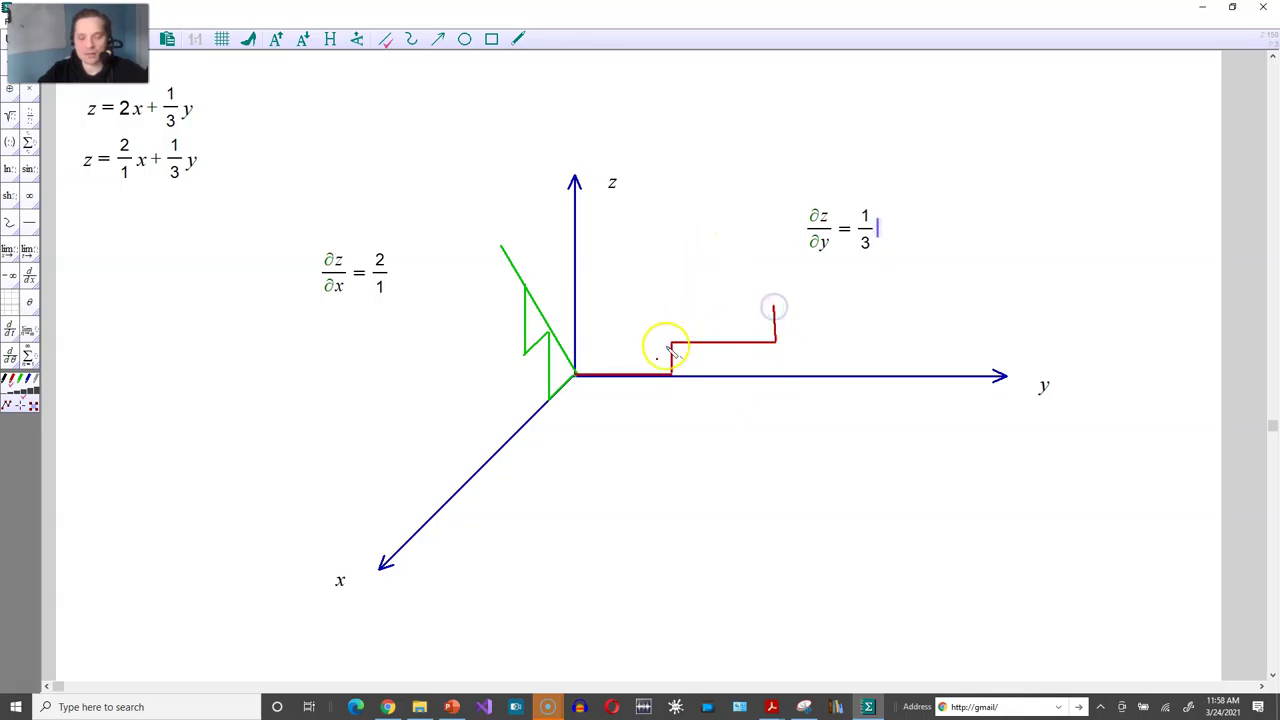
mouse_move(575, 372)
mouse_down()
mouse_move(743, 300)
mouse_move(810, 292)
mouse_up()
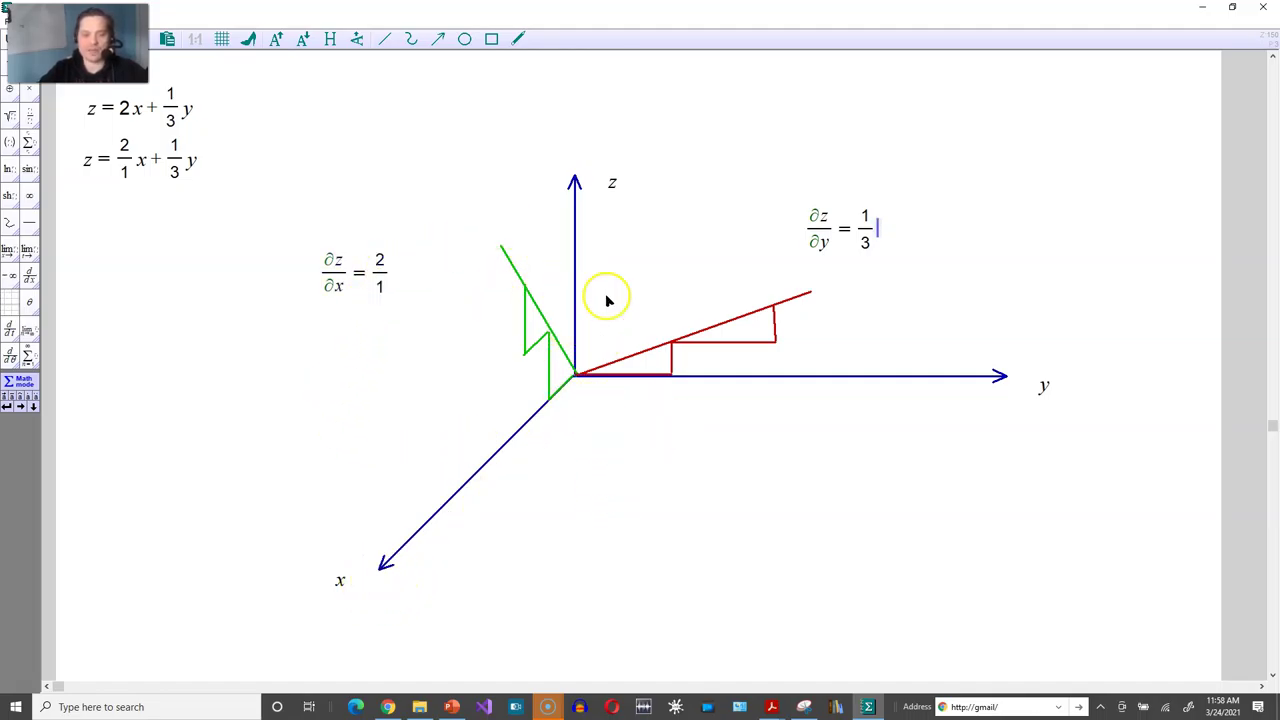
Draw a red edge from the green slope's top to the red slope line
click(385, 38)
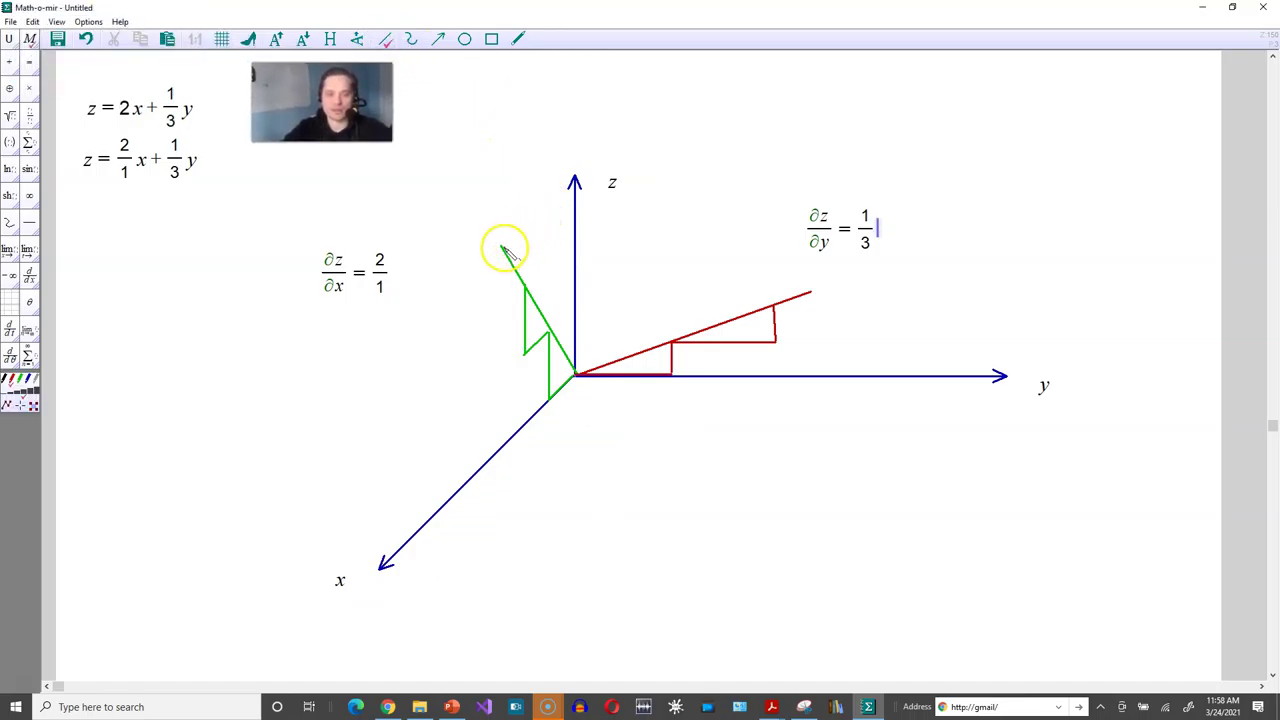
mouse_move(502, 247)
mouse_down()
mouse_move(745, 148)
mouse_move(817, 289)
mouse_up()
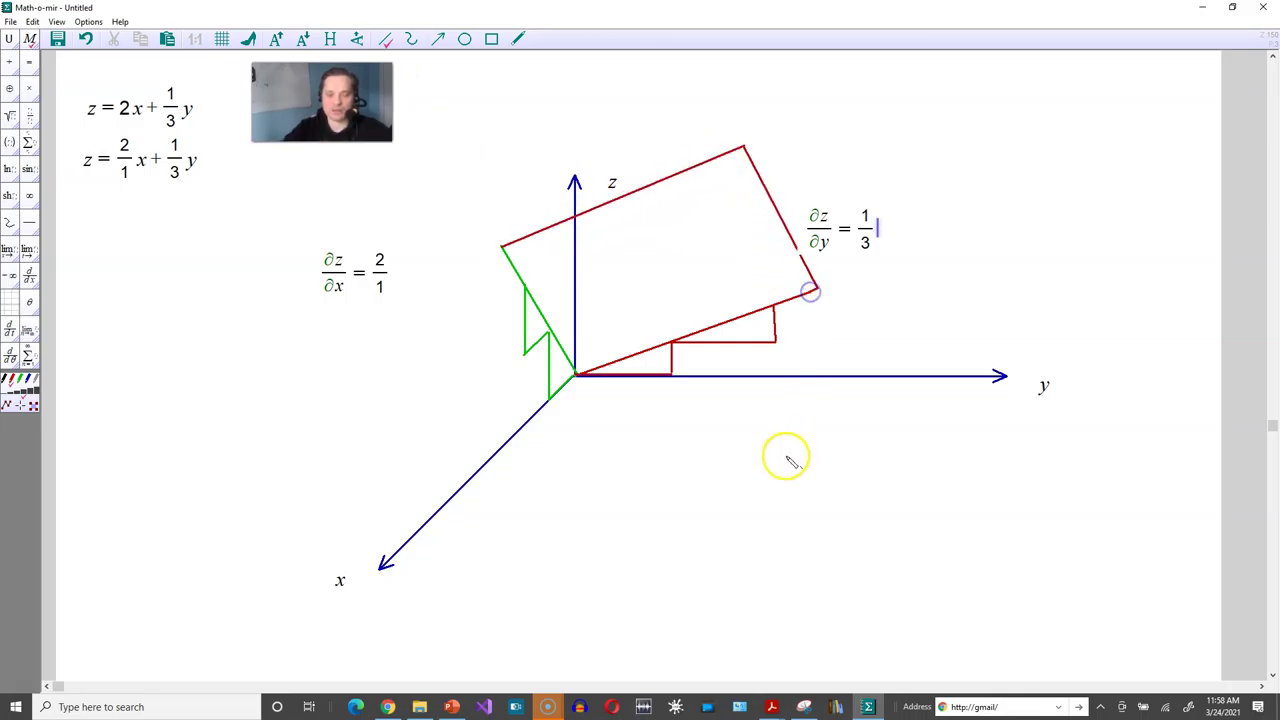
right_click(734, 514)
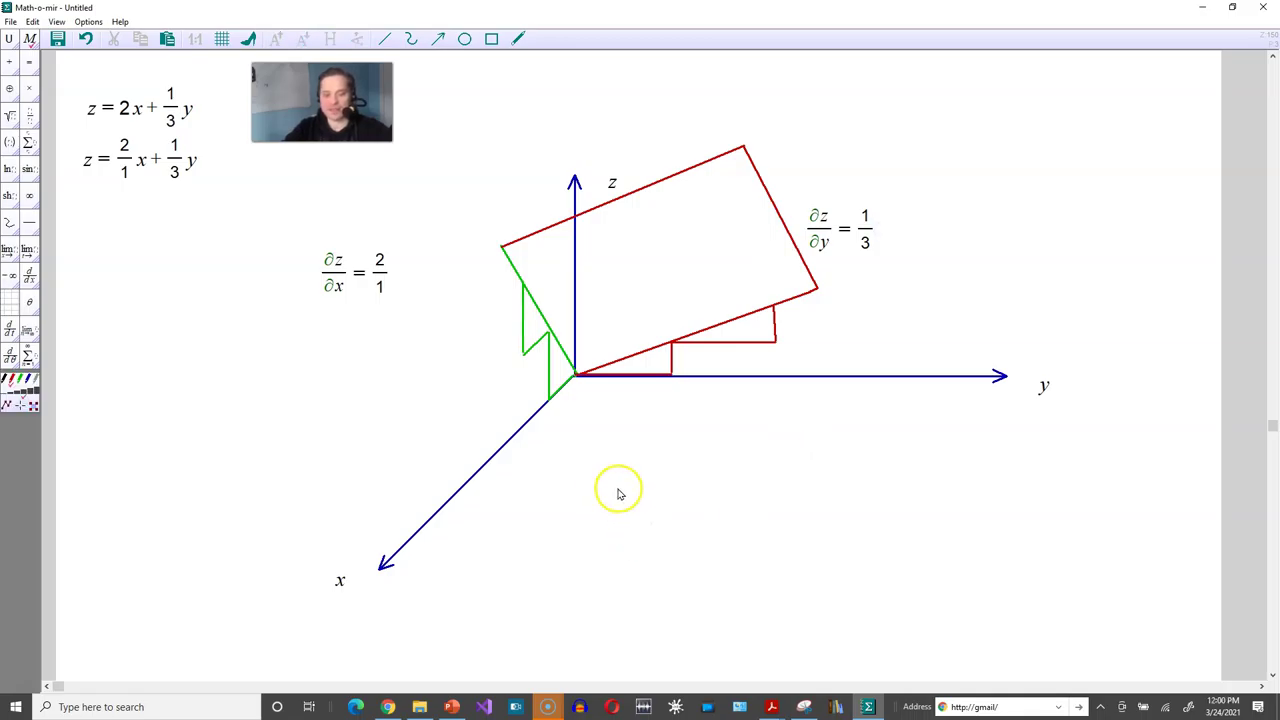
Place a 1 label beside the upper green step
click(506, 318)
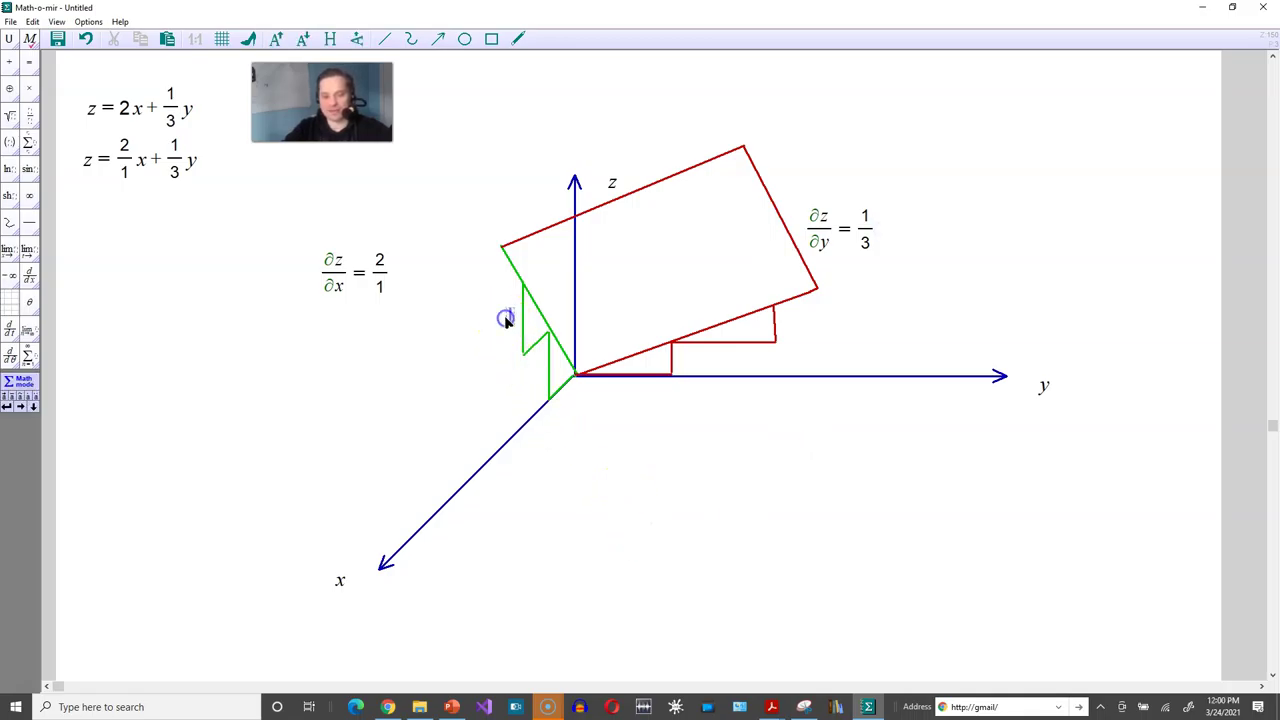
click(621, 495)
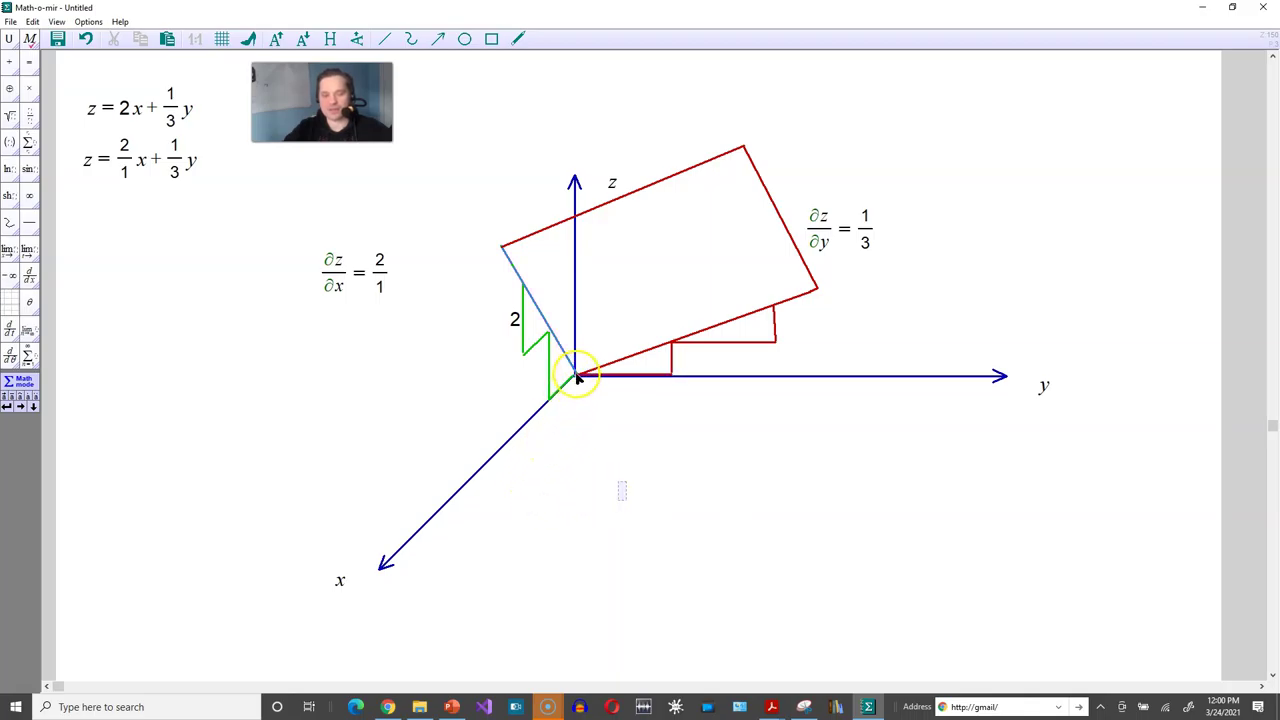
text(1)
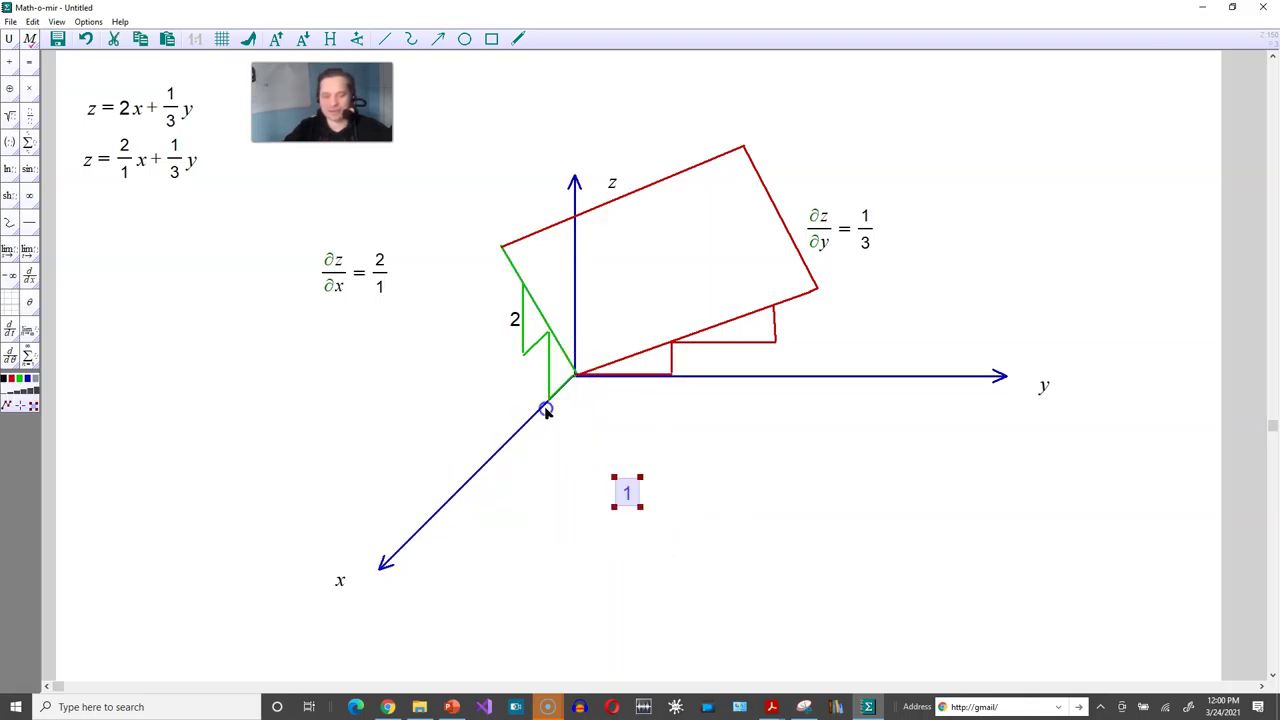
click(624, 488)
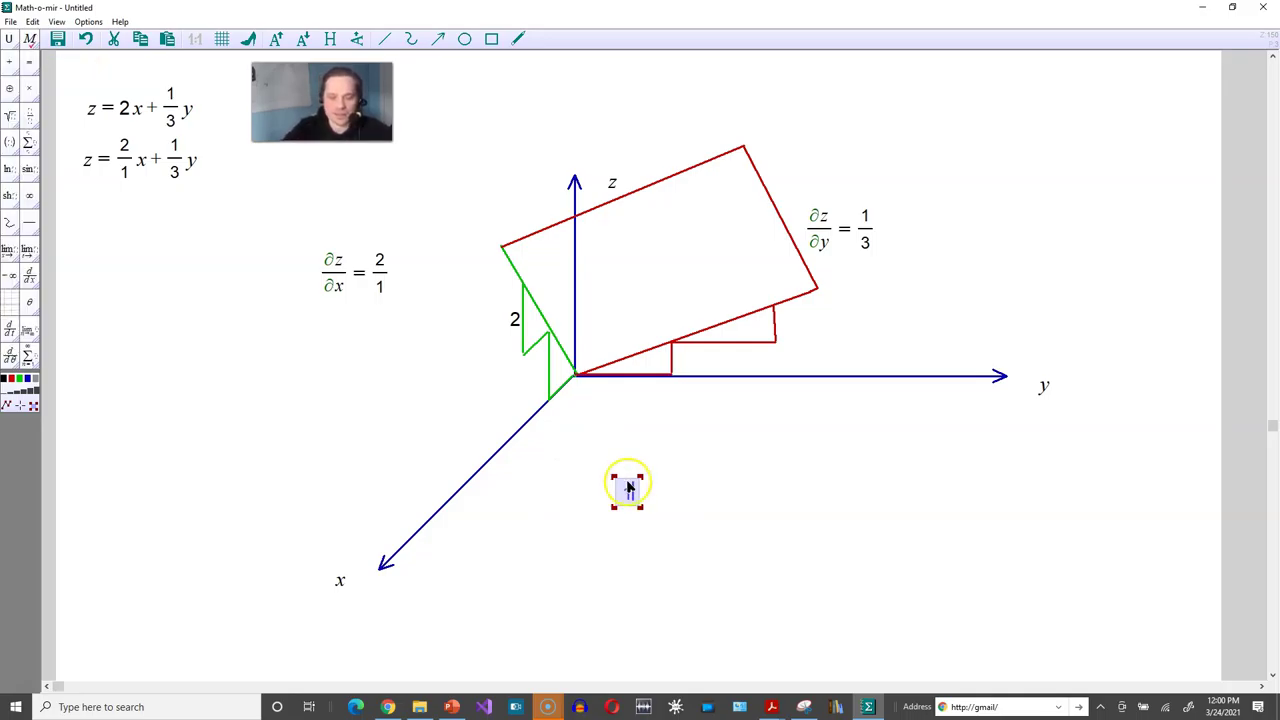
drag(634, 496, 543, 356)
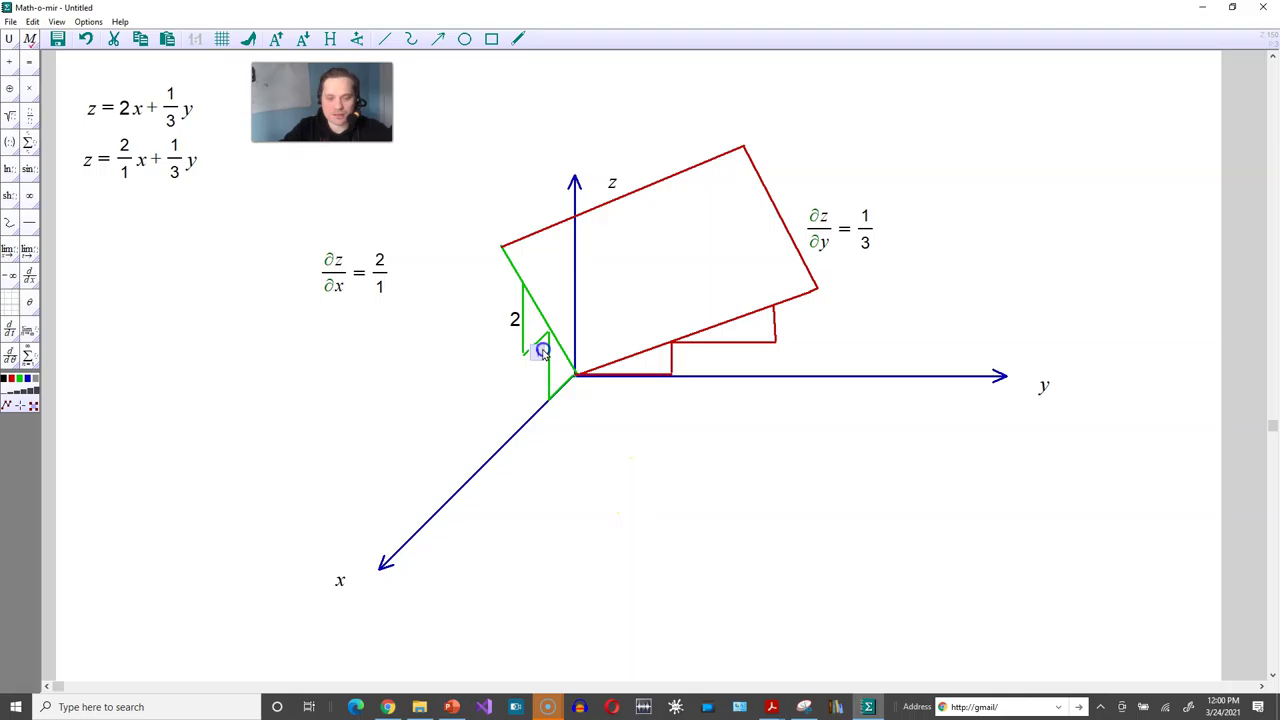
click(754, 563)
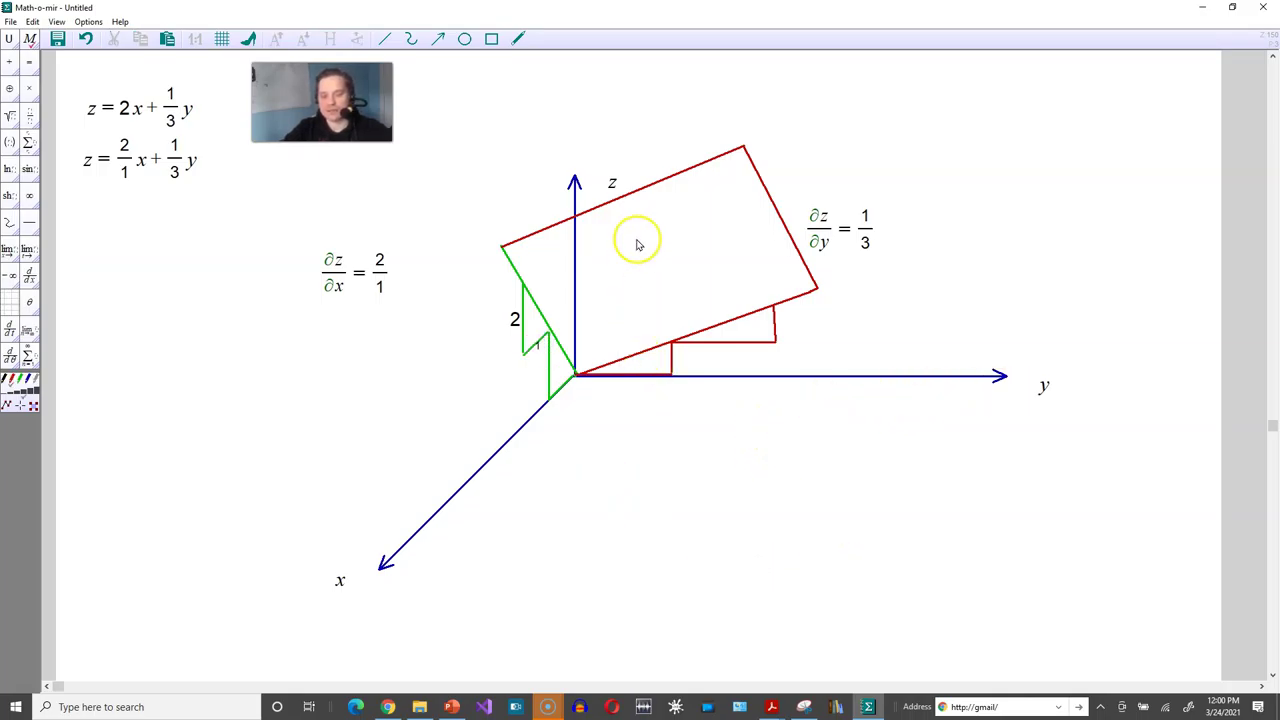
Label the upper red step with 3 for its run and 1 for its rise
click(765, 454)
text(3)
drag(771, 456, 729, 350)
click(727, 511)
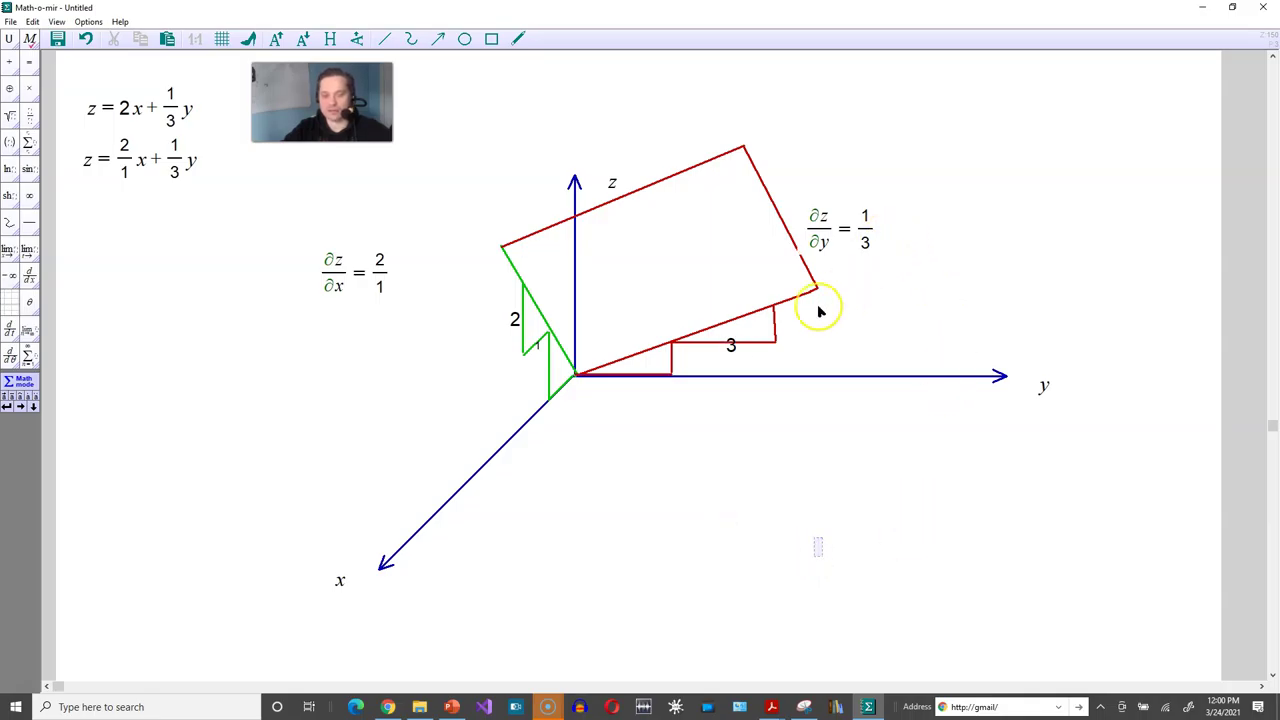
click(785, 320)
text(1)
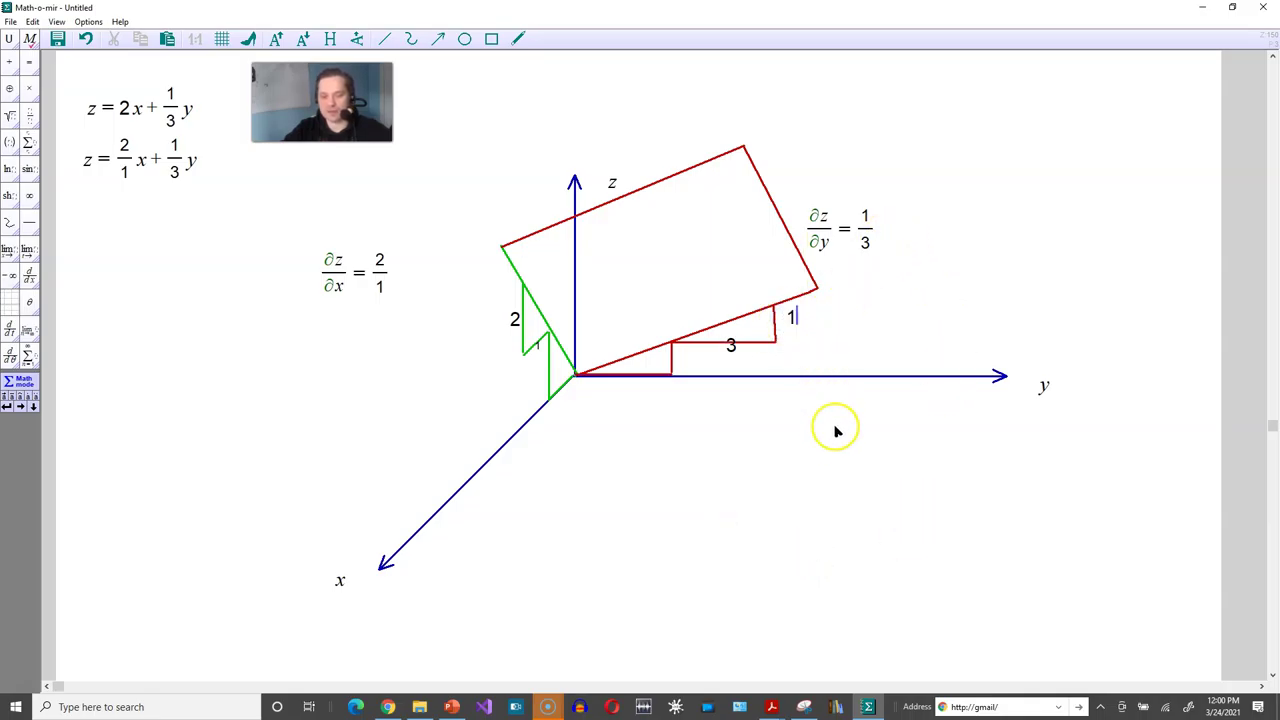
click(812, 470)
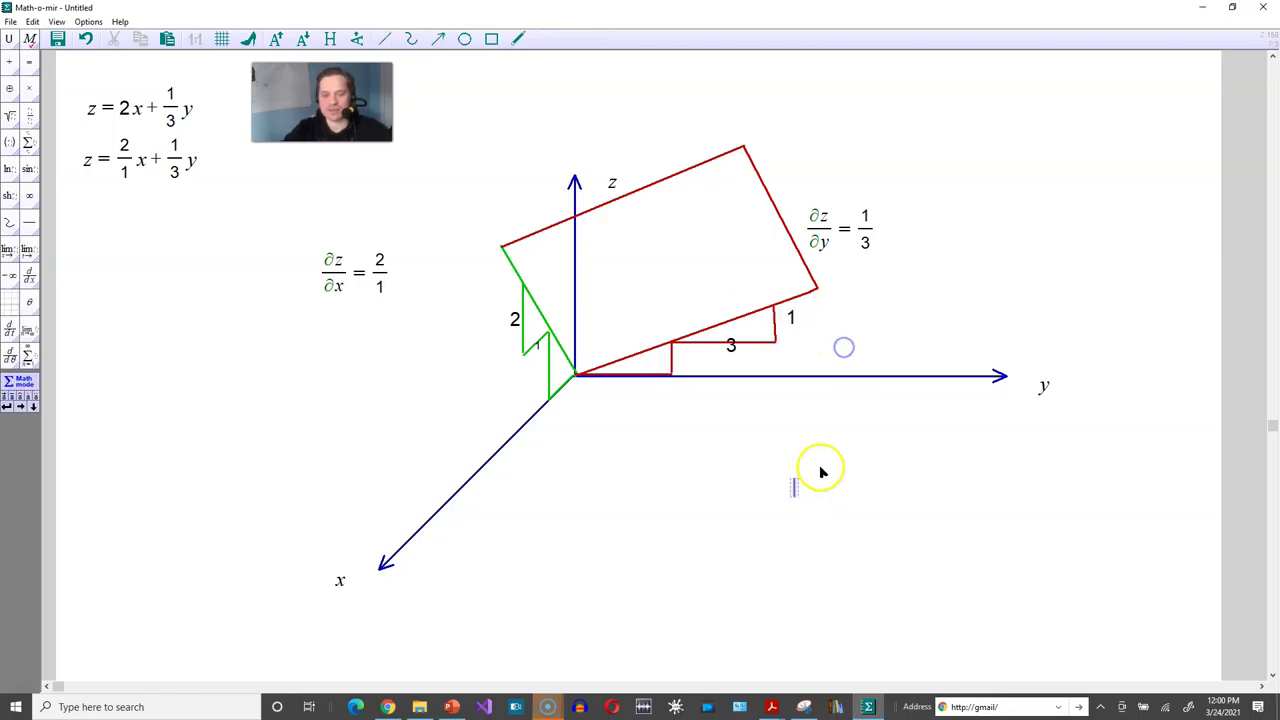
Label the lower red step with 3 and 1
click(766, 441)
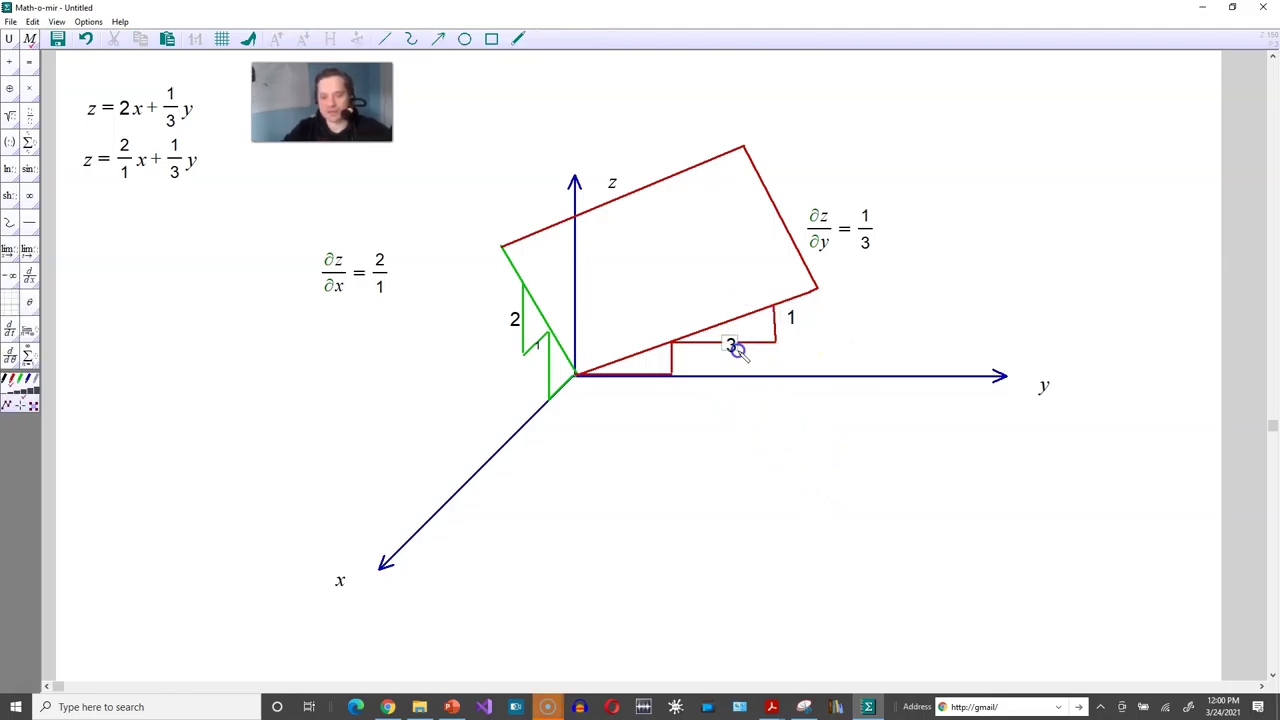
click(766, 477)
click(724, 468)
text(3)
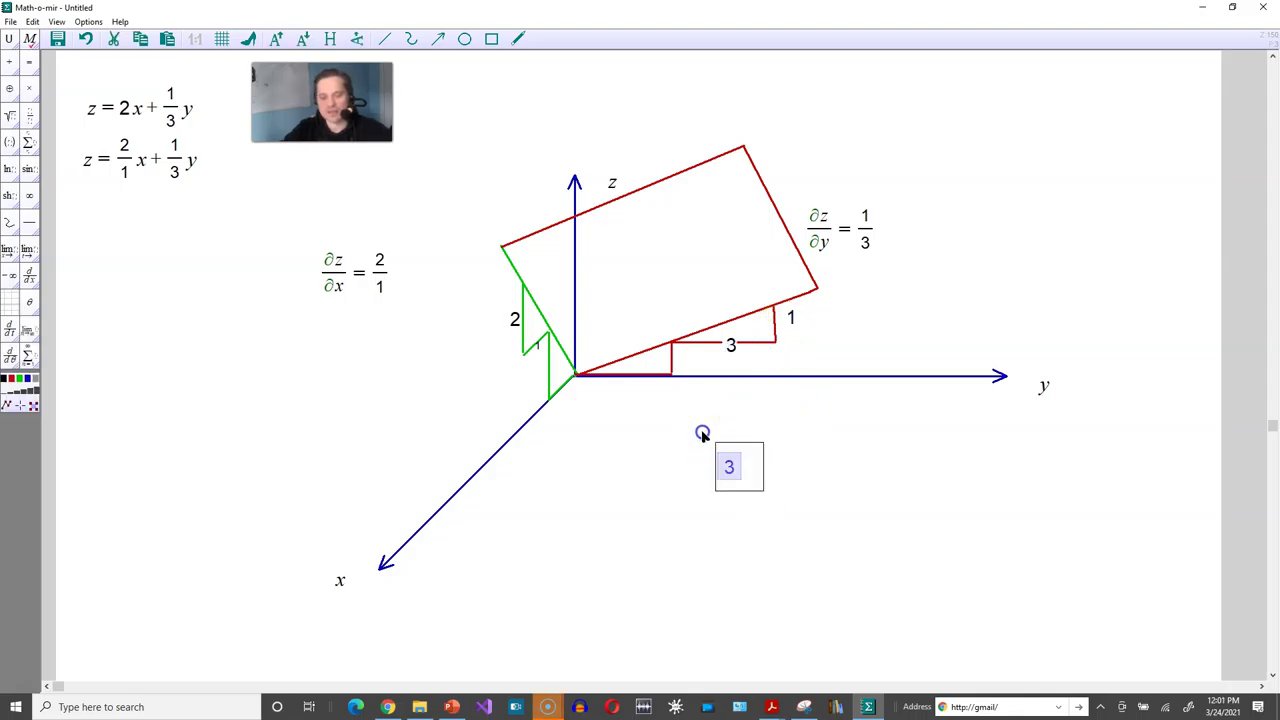
drag(703, 434, 631, 396)
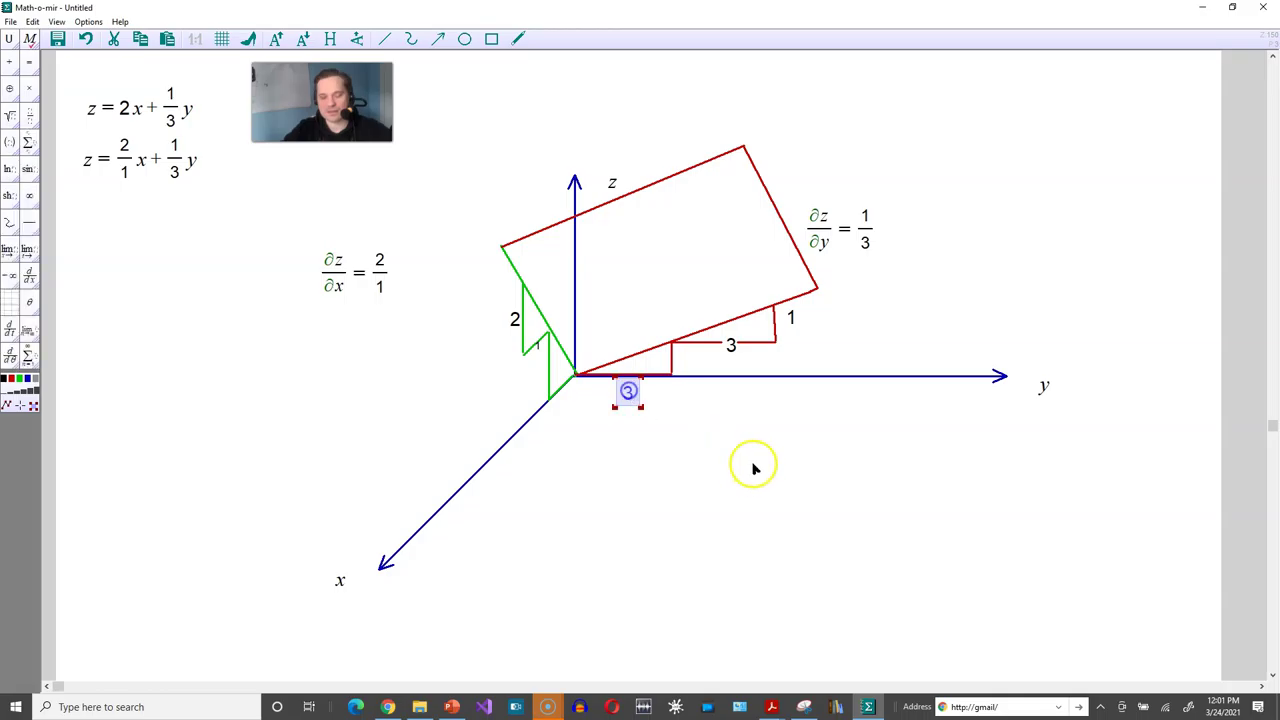
click(754, 466)
drag(763, 463, 671, 364)
click(731, 546)
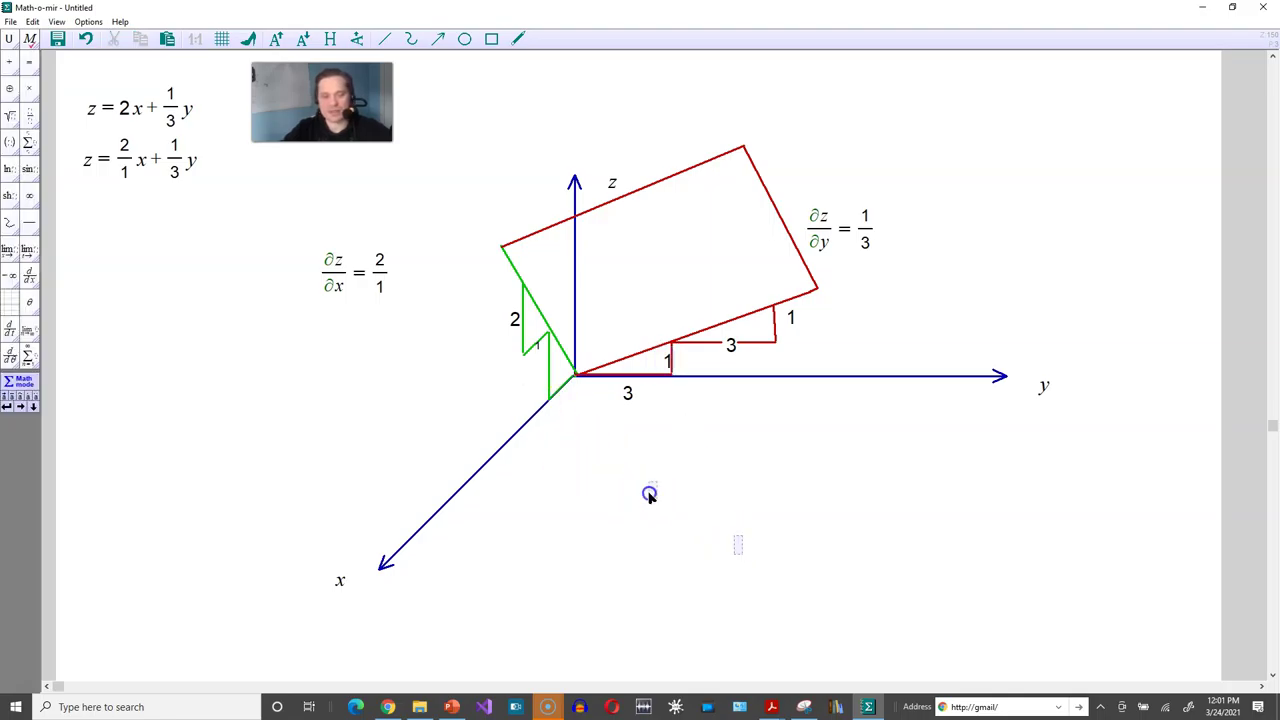
text(2)
Label the lower green step with 2 and 1 near the origin
drag(655, 492, 529, 386)
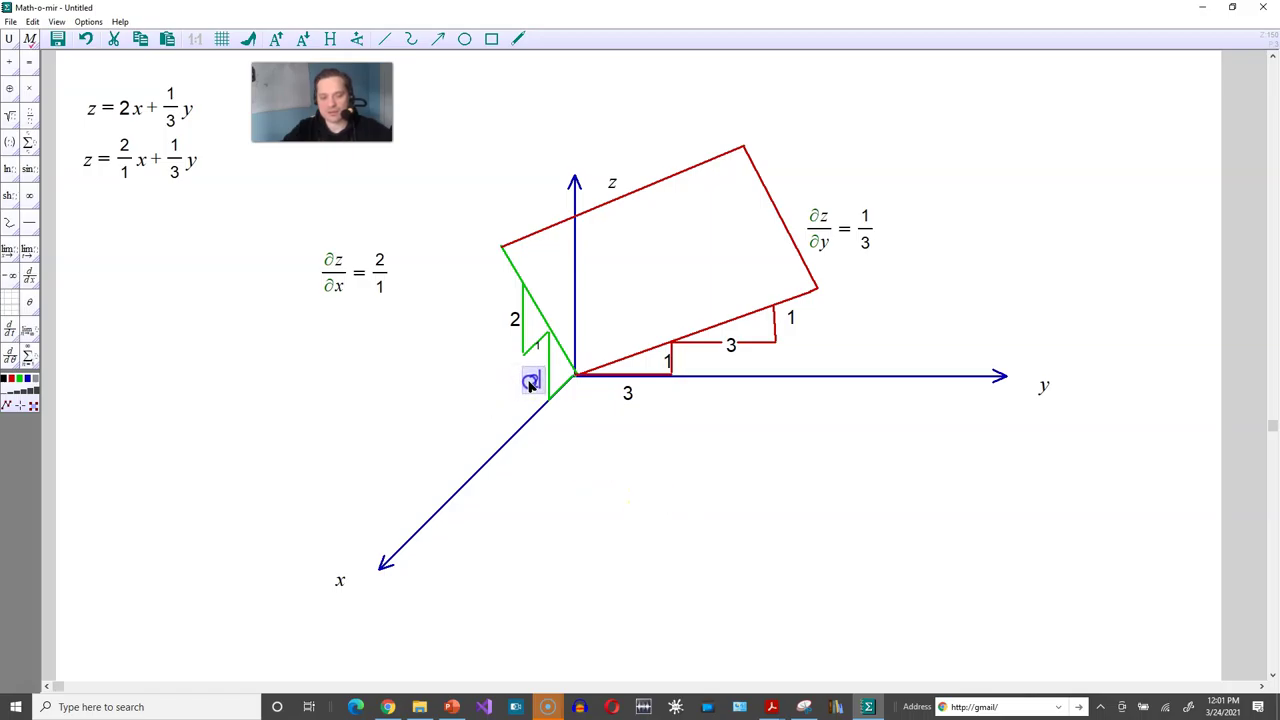
text(2)
click(611, 481)
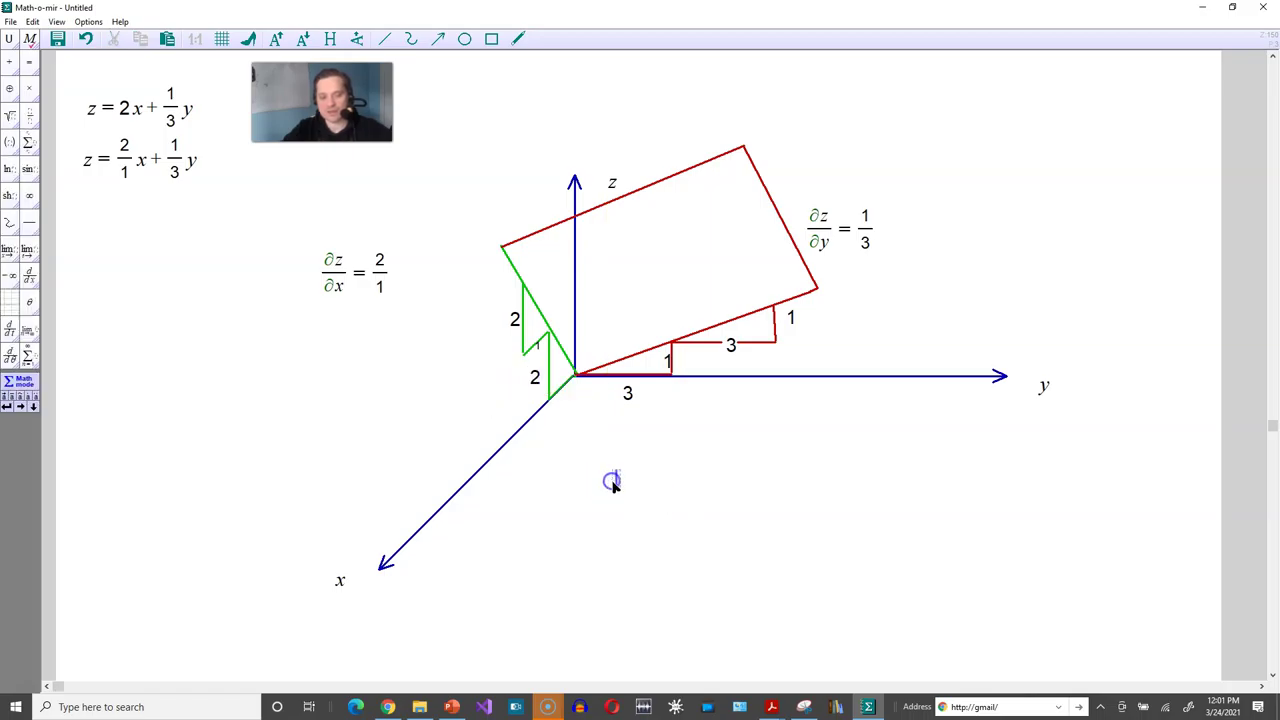
text(1)
click(640, 505)
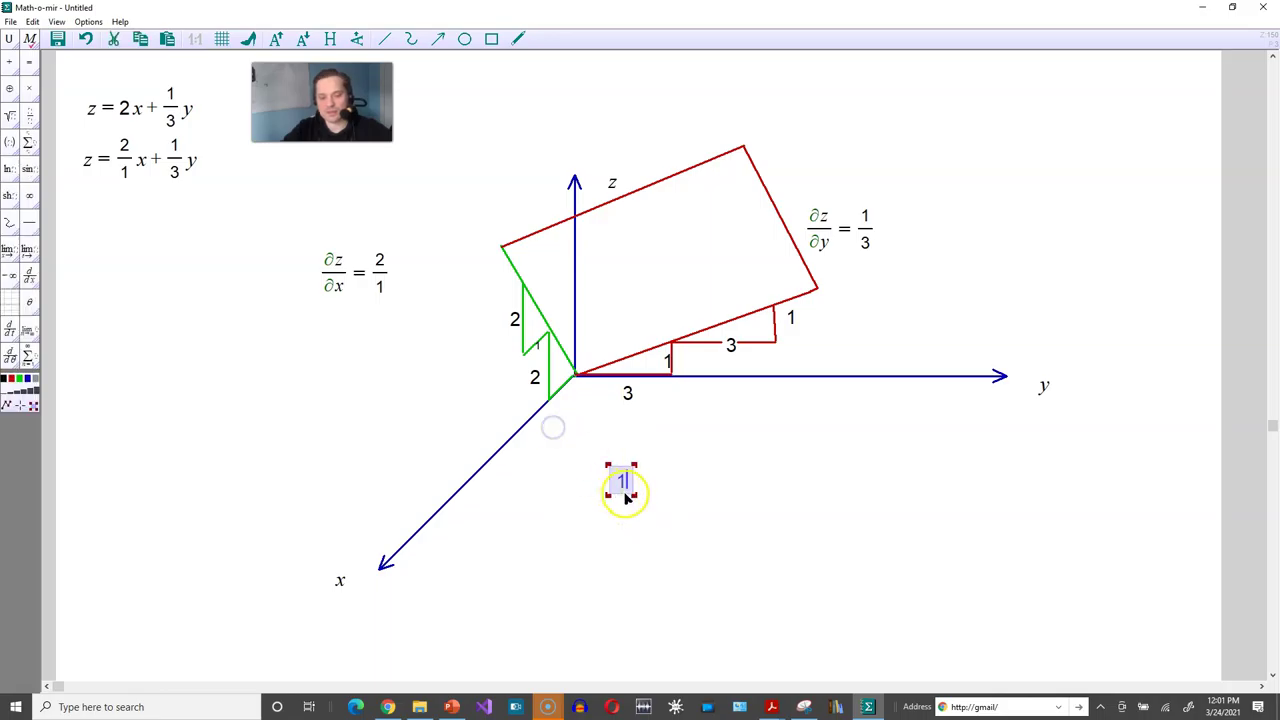
click(635, 488)
click(620, 481)
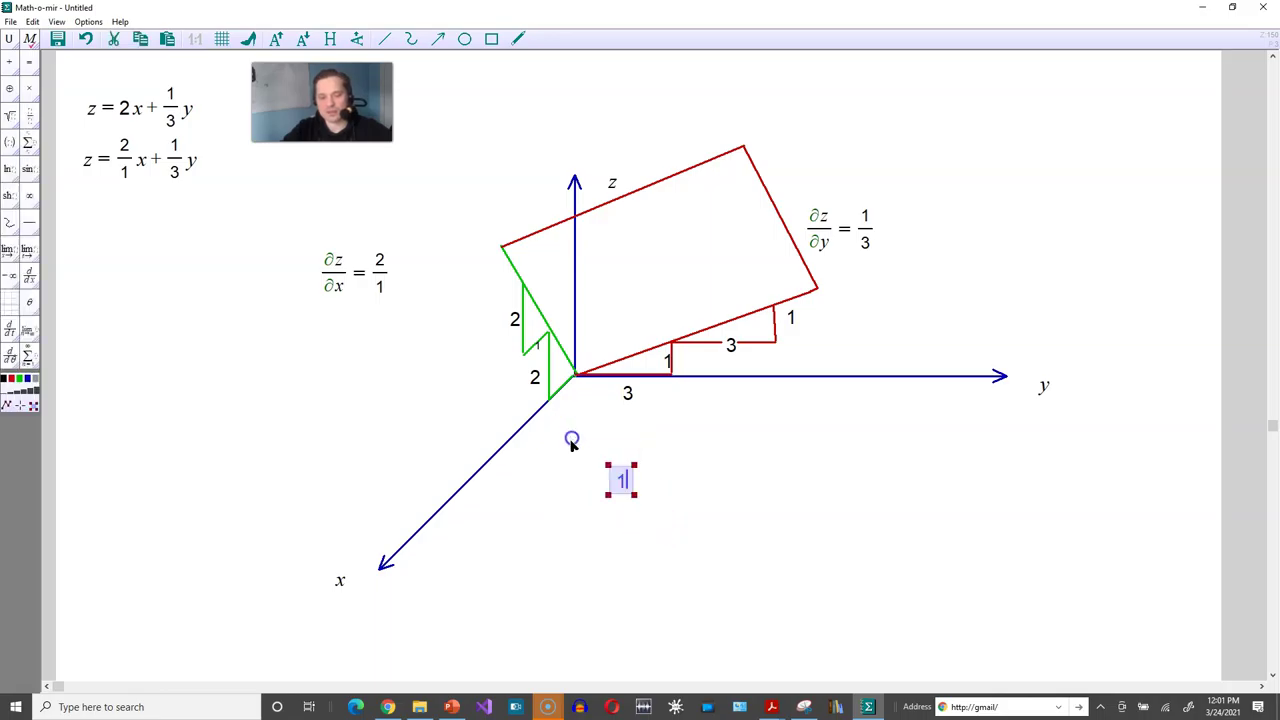
drag(620, 483, 582, 398)
click(875, 552)
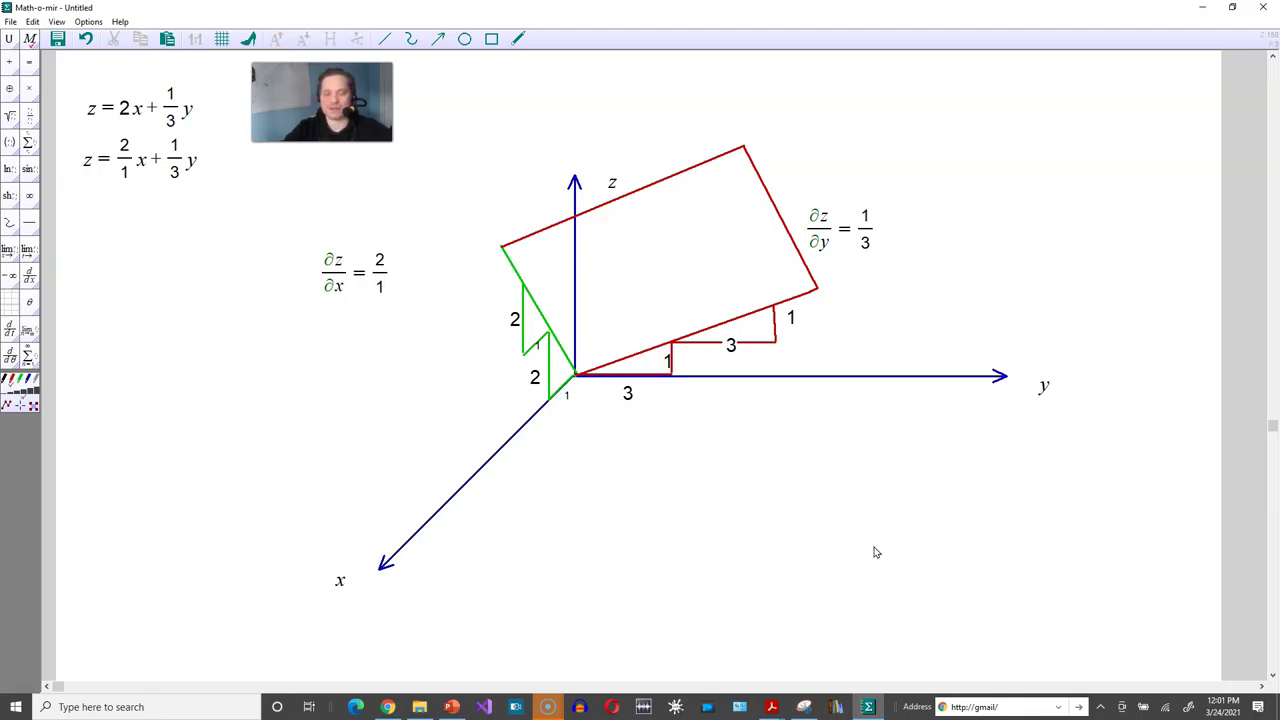